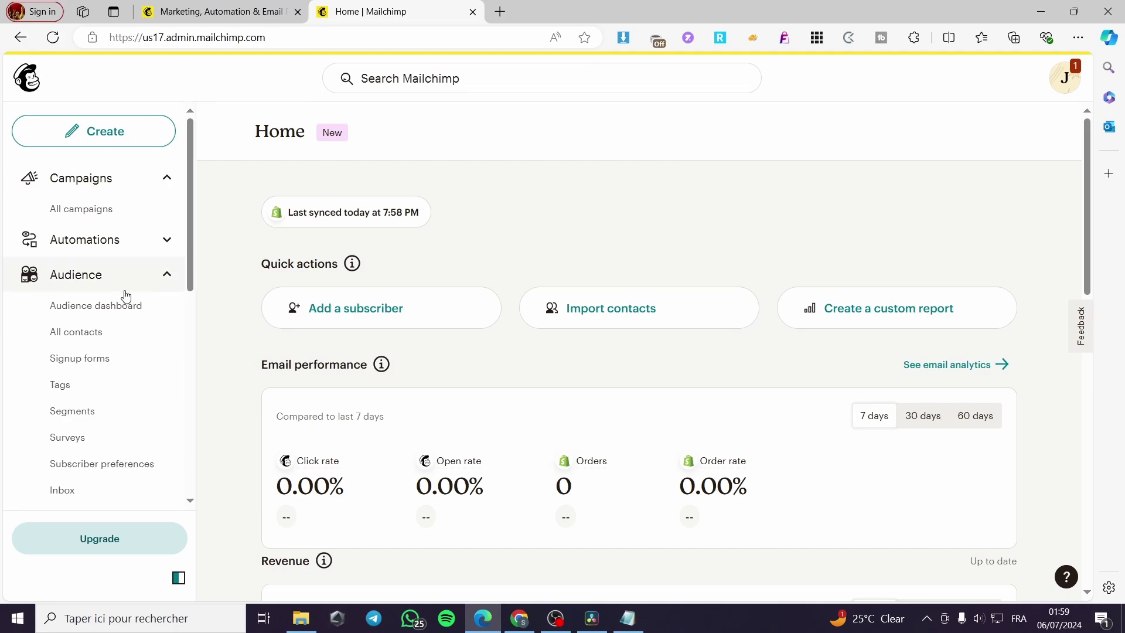
- Open the Audience dashboard, which shows 113 total contacts and 105 email subscribers
{"action": "left_click", "coordinate": [85, 280]}
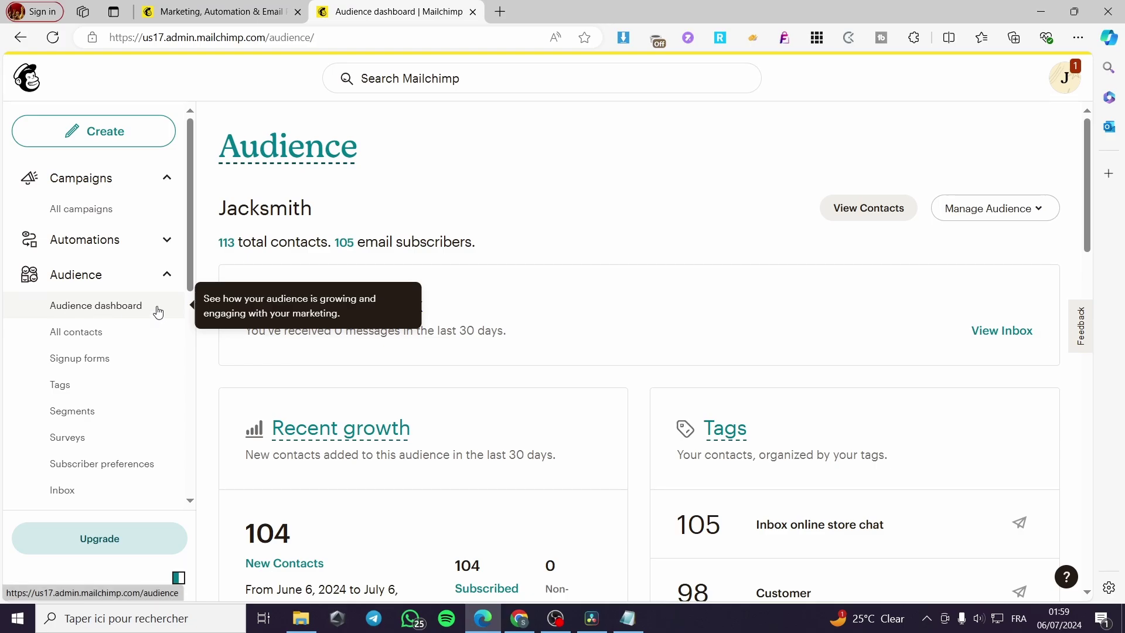
- Show the All contacts table and glance at the Add contacts options
{"action": "left_click", "coordinate": [68, 340]}
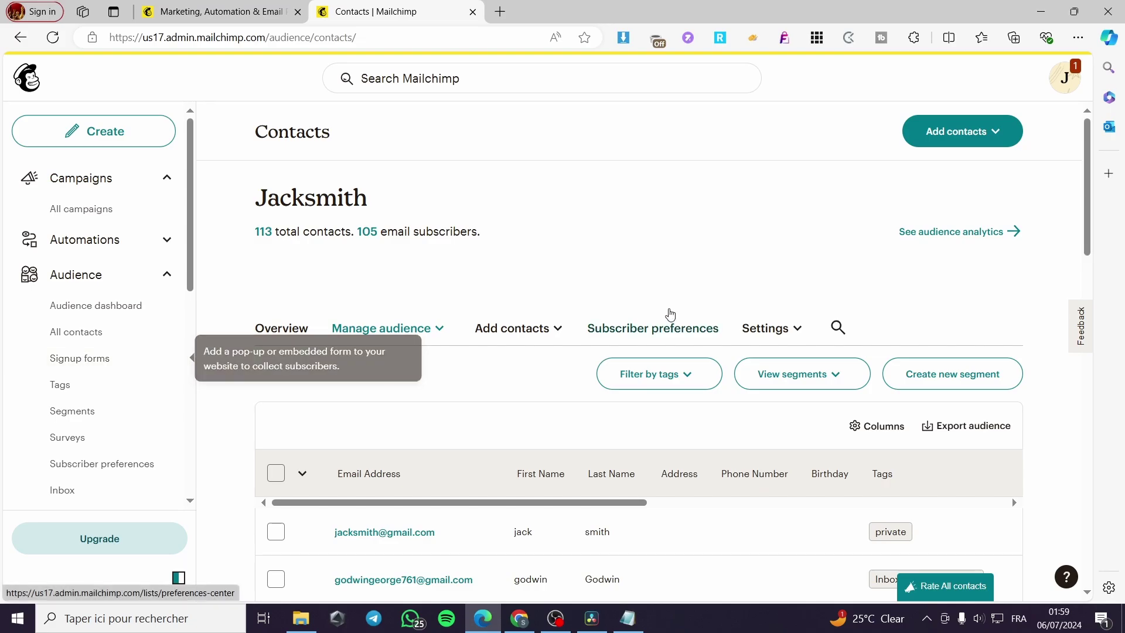
{"action": "left_click", "coordinate": [998, 132]}
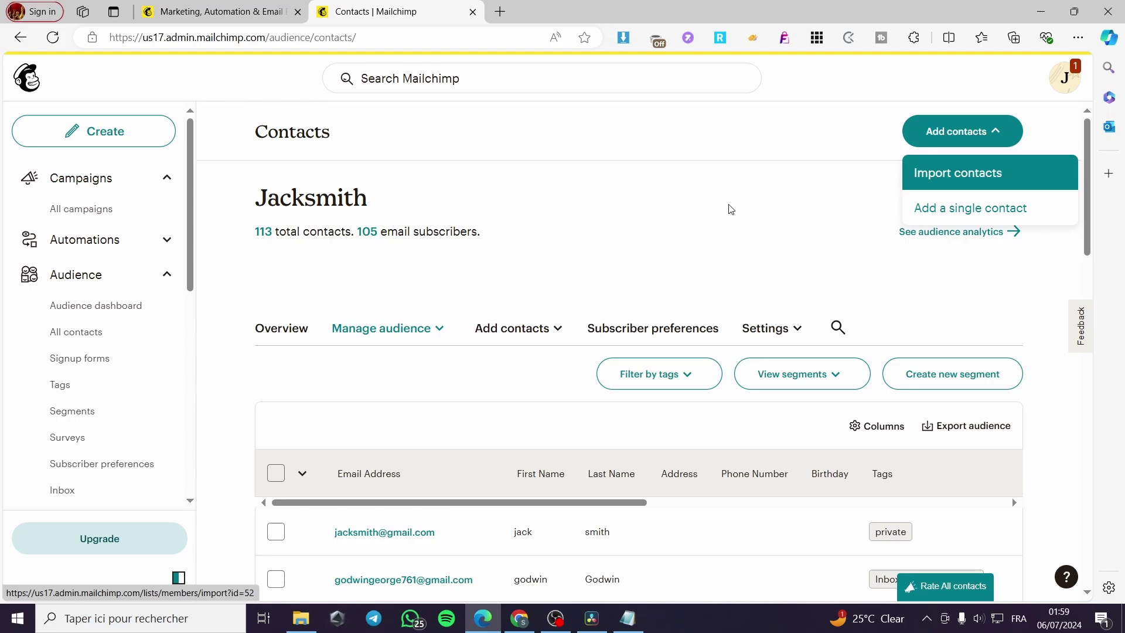
{"action": "key", "text": "Escape"}
- Scroll the sidebar down and expand the Integrations section
{"action": "scroll", "coordinate": [141, 348], "scroll_direction": "down", "scroll_amount": 3}
{"action": "scroll", "coordinate": [143, 340], "scroll_direction": "down", "scroll_amount": 6}
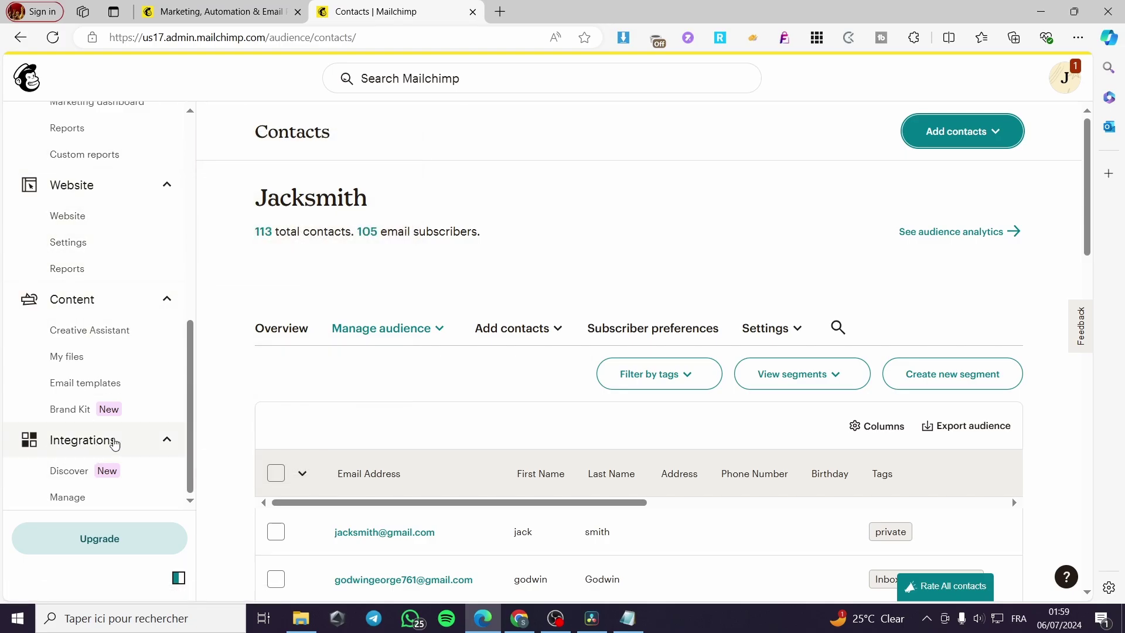
{"action": "left_click", "coordinate": [56, 452]}
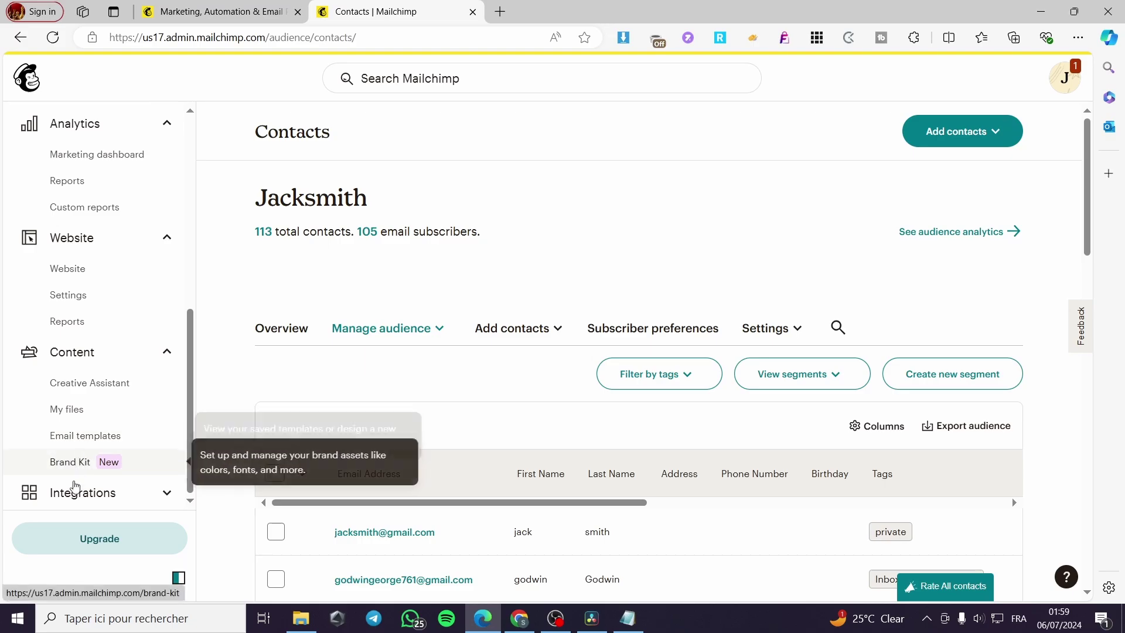
- Browse the Discover page's app cards, such as Canva, Zapier and Shopify, and focus its search field
{"action": "left_click", "coordinate": [76, 491]}
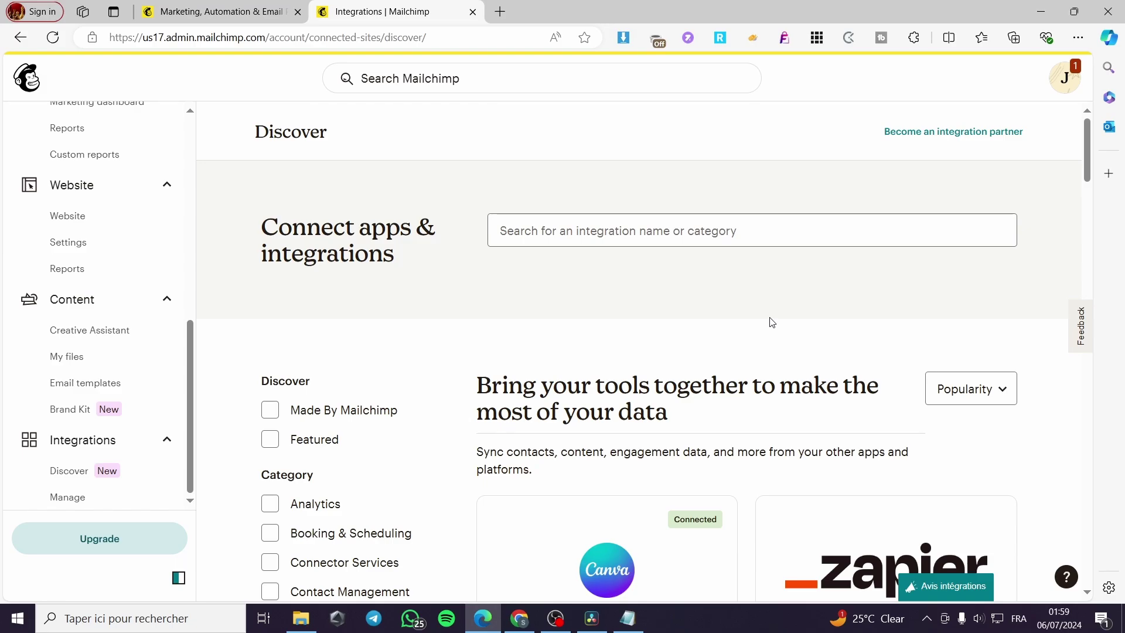
{"action": "scroll", "coordinate": [801, 310], "scroll_direction": "down", "scroll_amount": 3}
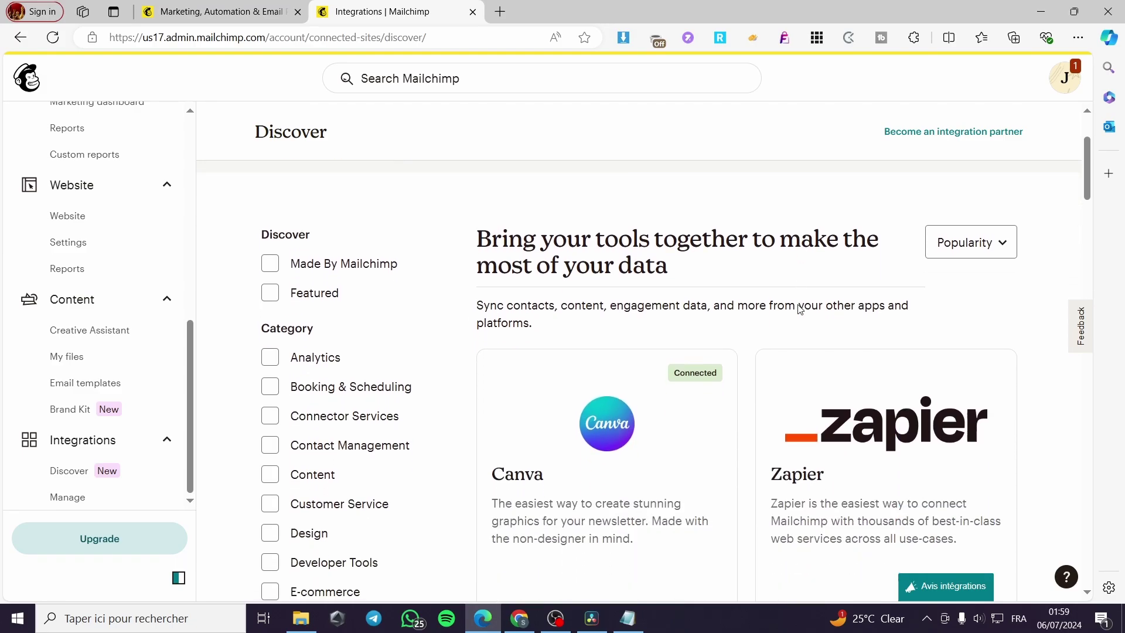
{"action": "scroll", "coordinate": [716, 295], "scroll_direction": "down", "scroll_amount": 6}
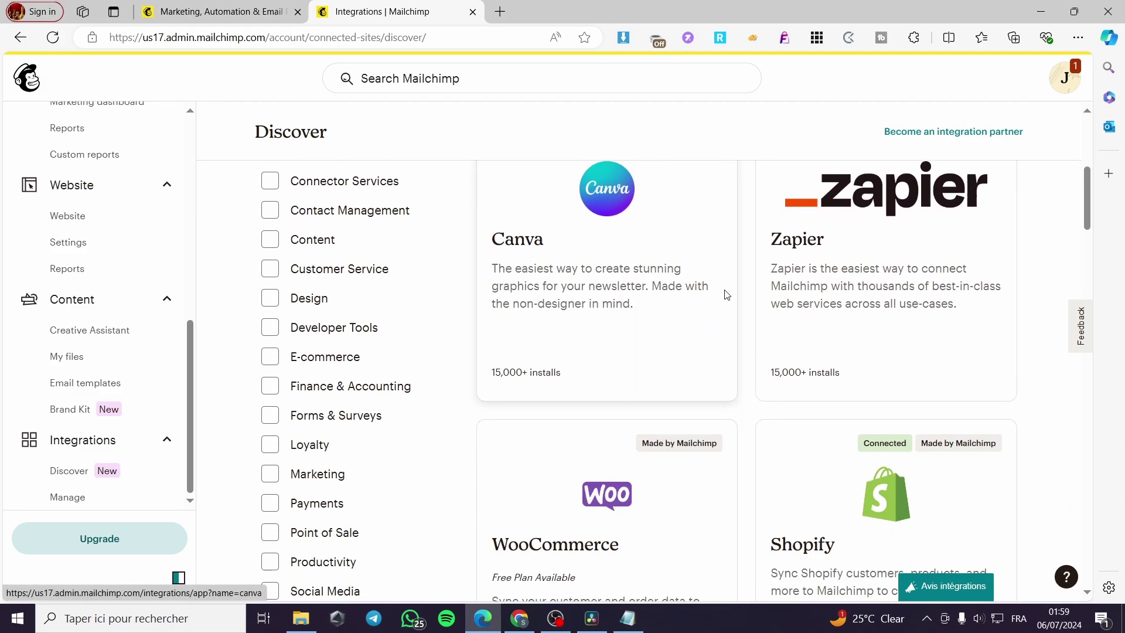
{"action": "scroll", "coordinate": [801, 291], "scroll_direction": "down", "scroll_amount": 9}
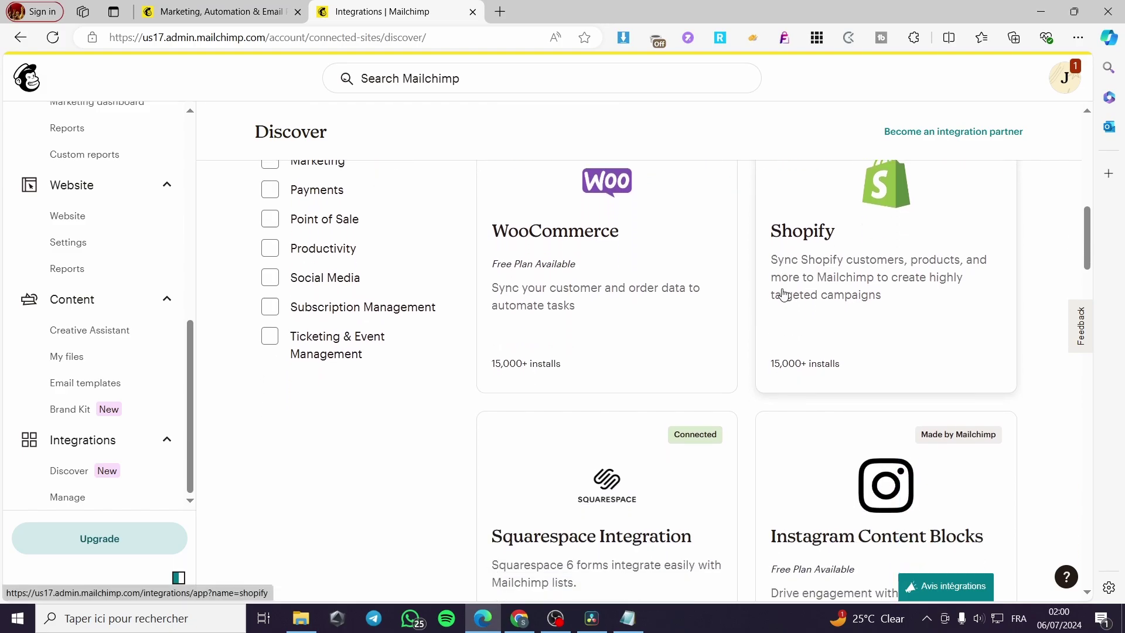
{"action": "scroll", "coordinate": [990, 293], "scroll_direction": "up", "scroll_amount": 2}
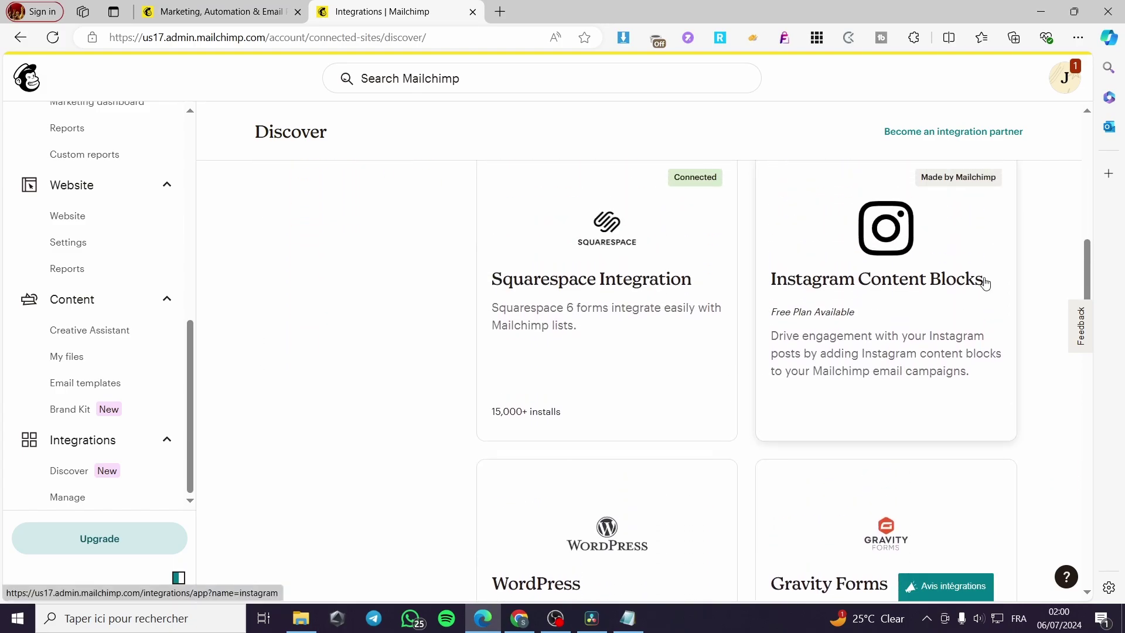
{"action": "scroll", "coordinate": [1006, 254], "scroll_direction": "down", "scroll_amount": 9}
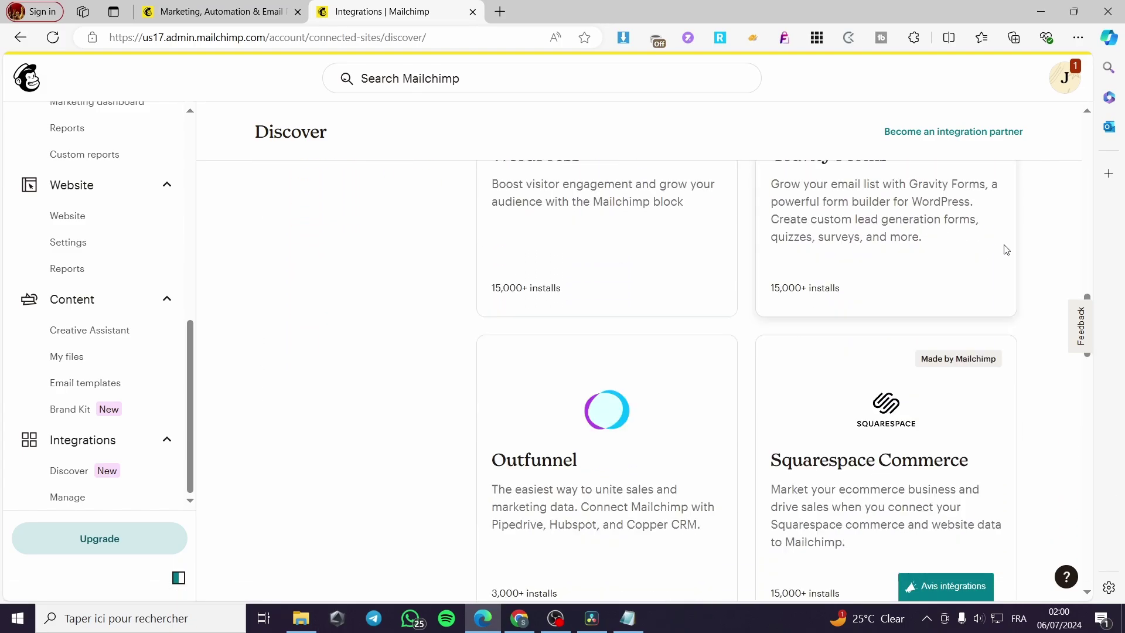
{"action": "scroll", "coordinate": [1006, 249], "scroll_direction": "down", "scroll_amount": 4}
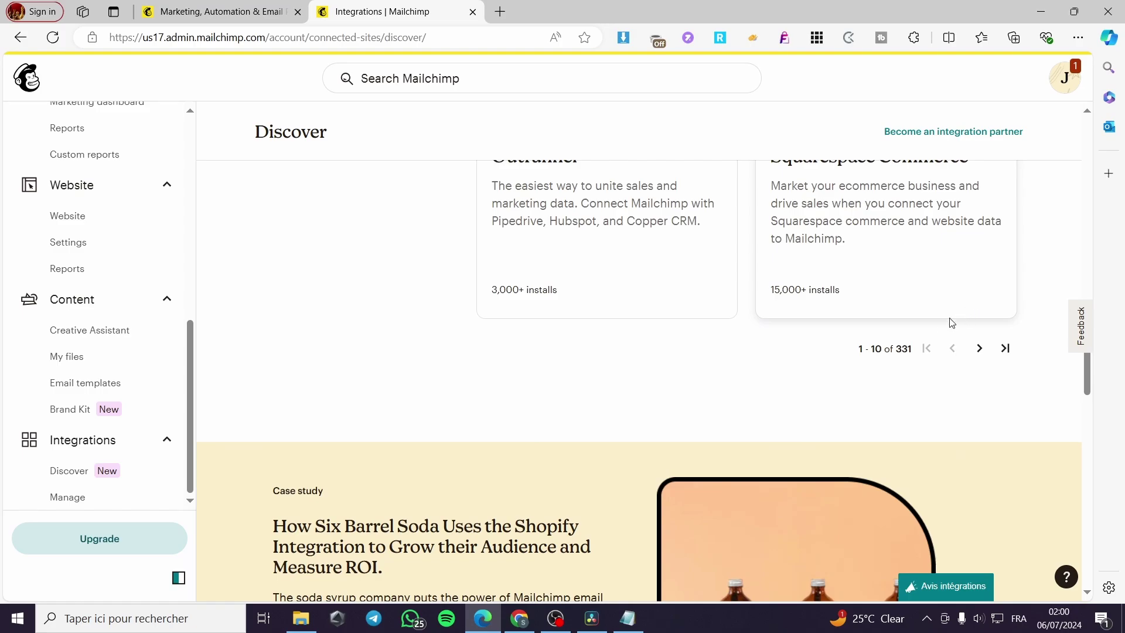
{"action": "scroll", "coordinate": [883, 346], "scroll_direction": "up", "scroll_amount": 7}
{"action": "scroll", "coordinate": [883, 346], "scroll_direction": "up", "scroll_amount": 15}
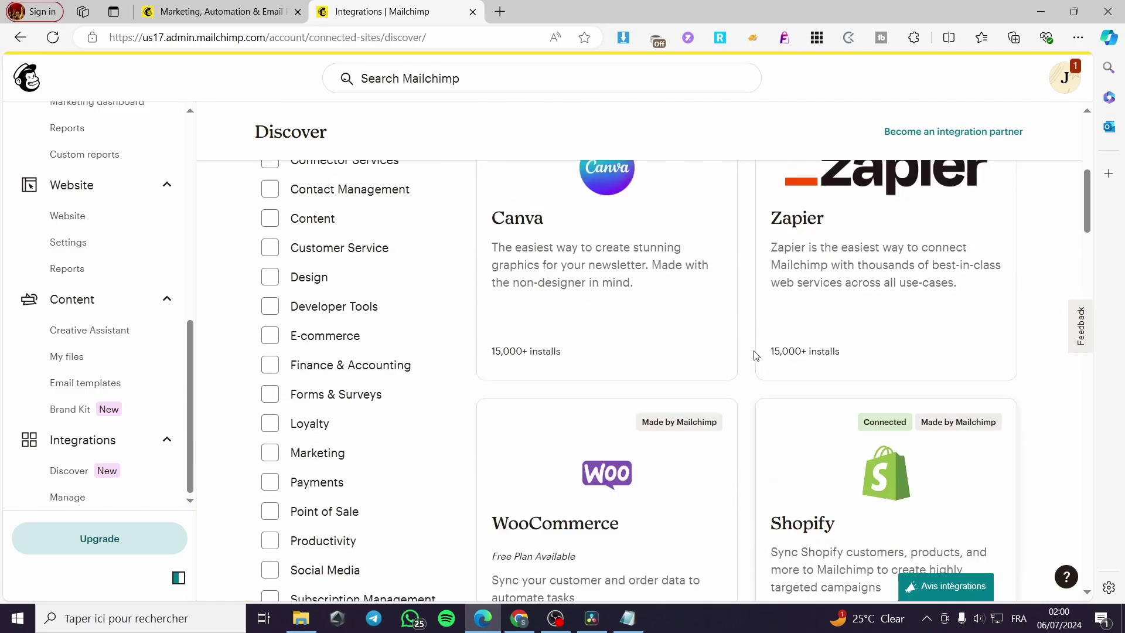
{"action": "scroll", "coordinate": [459, 342], "scroll_direction": "up", "scroll_amount": 5}
{"action": "left_click", "coordinate": [619, 234]}
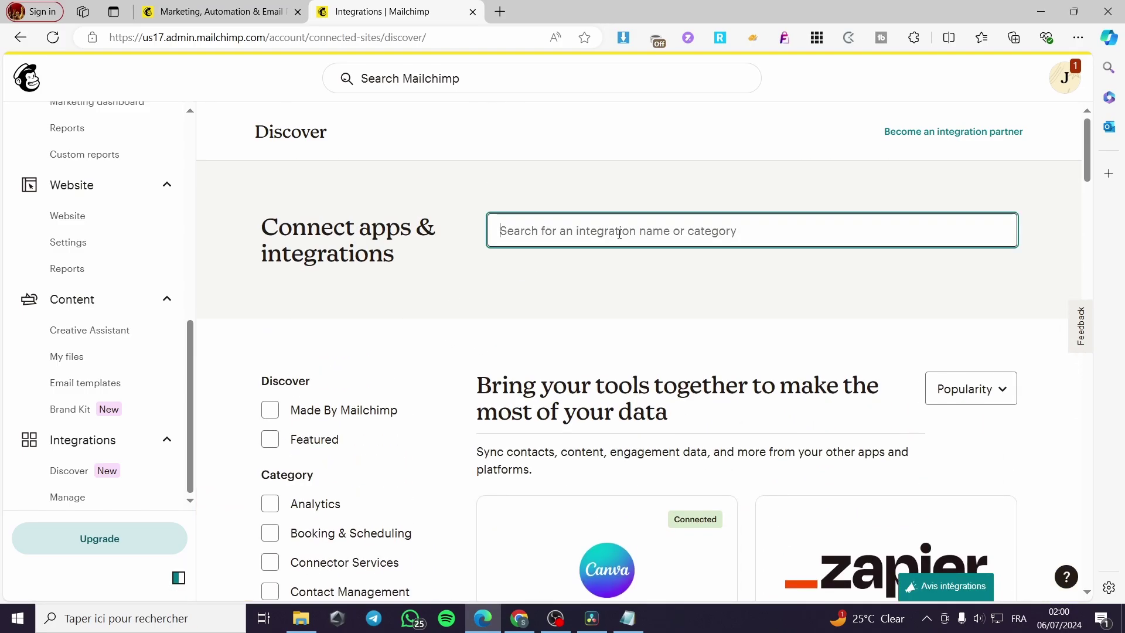
- Search the integrations for 'face', then 'instagram', reviewing each result list
{"action": "type", "text": "face"}
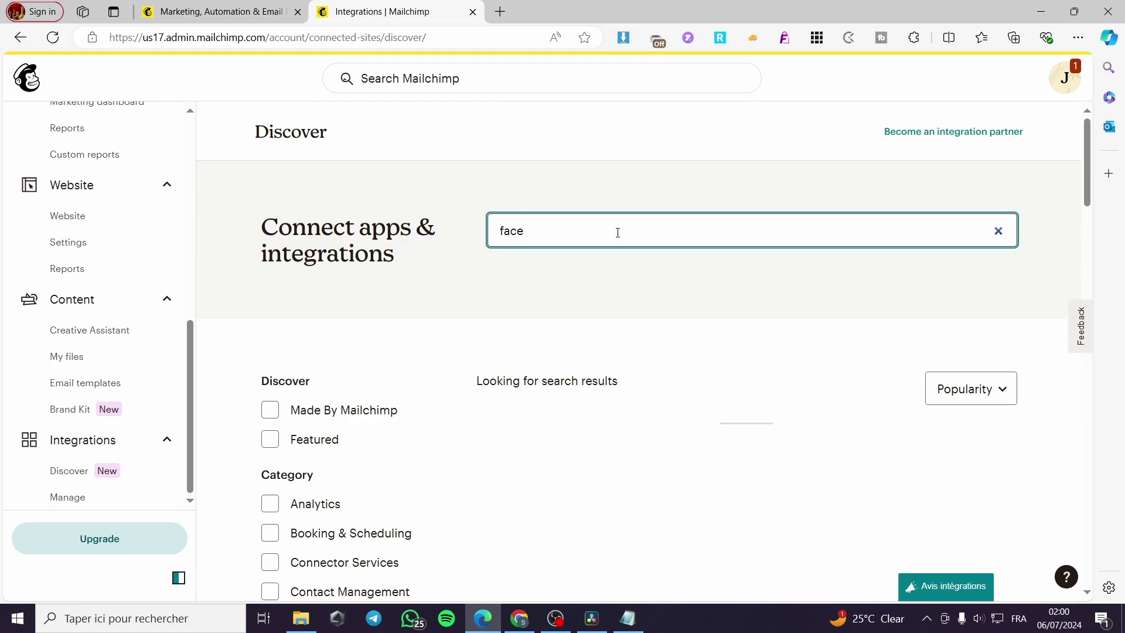
{"action": "scroll", "coordinate": [1061, 386], "scroll_direction": "down", "scroll_amount": 3}
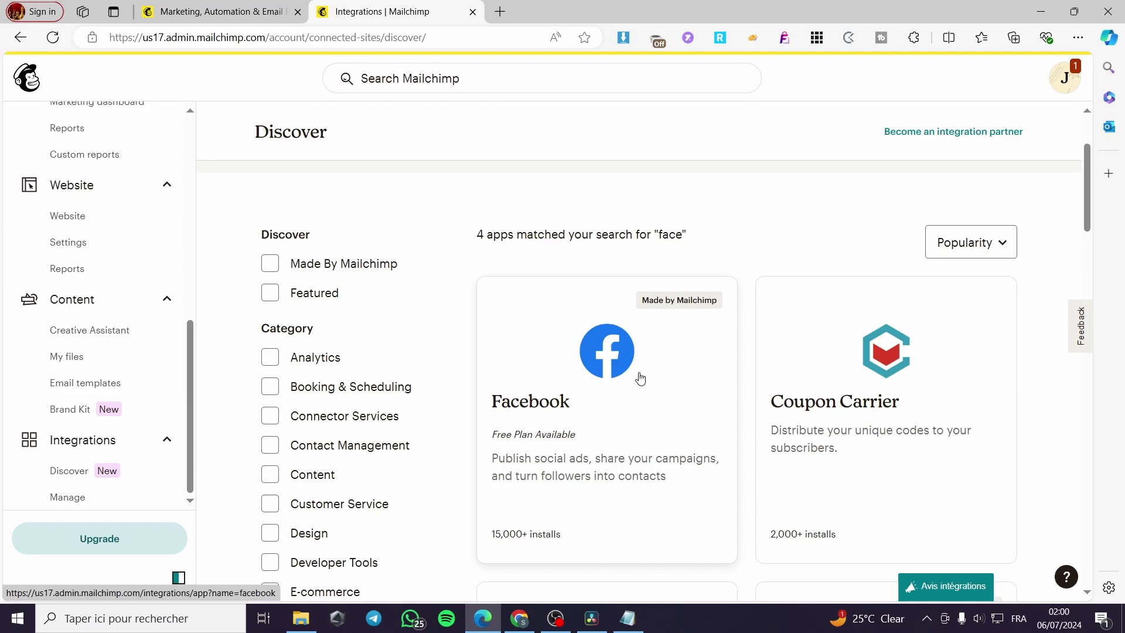
{"action": "scroll", "coordinate": [644, 381], "scroll_direction": "down", "scroll_amount": 3}
{"action": "scroll", "coordinate": [603, 320], "scroll_direction": "up", "scroll_amount": 5}
{"action": "left_click_drag", "start_coordinate": [562, 234], "coordinate": [485, 235]}
{"action": "type", "text": "i"}
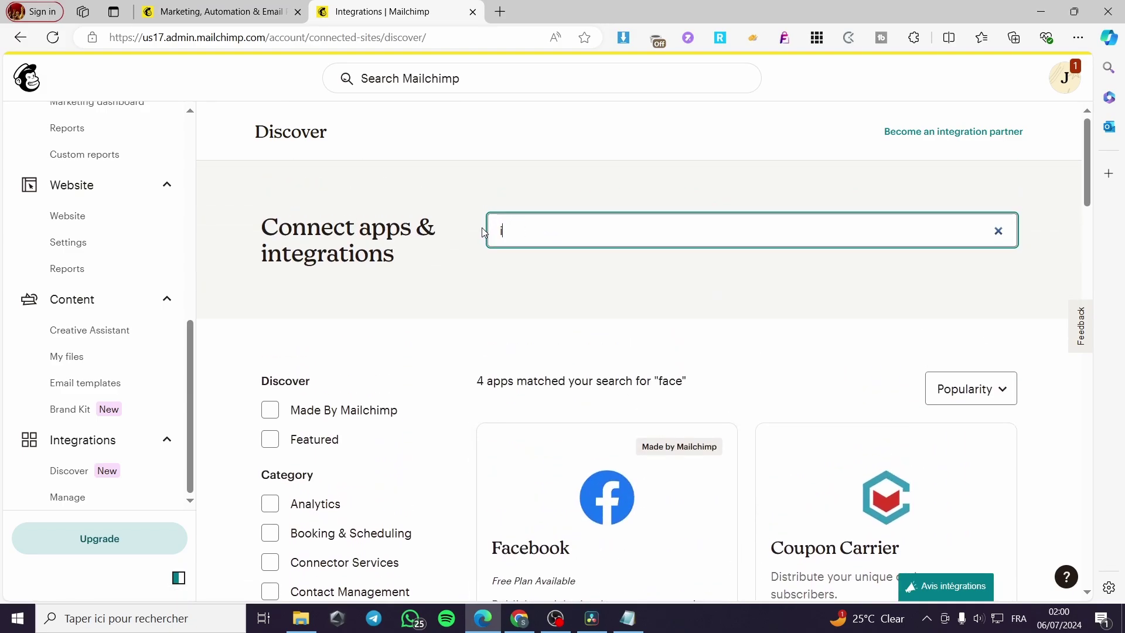
{"action": "type", "text": "nstagra"}
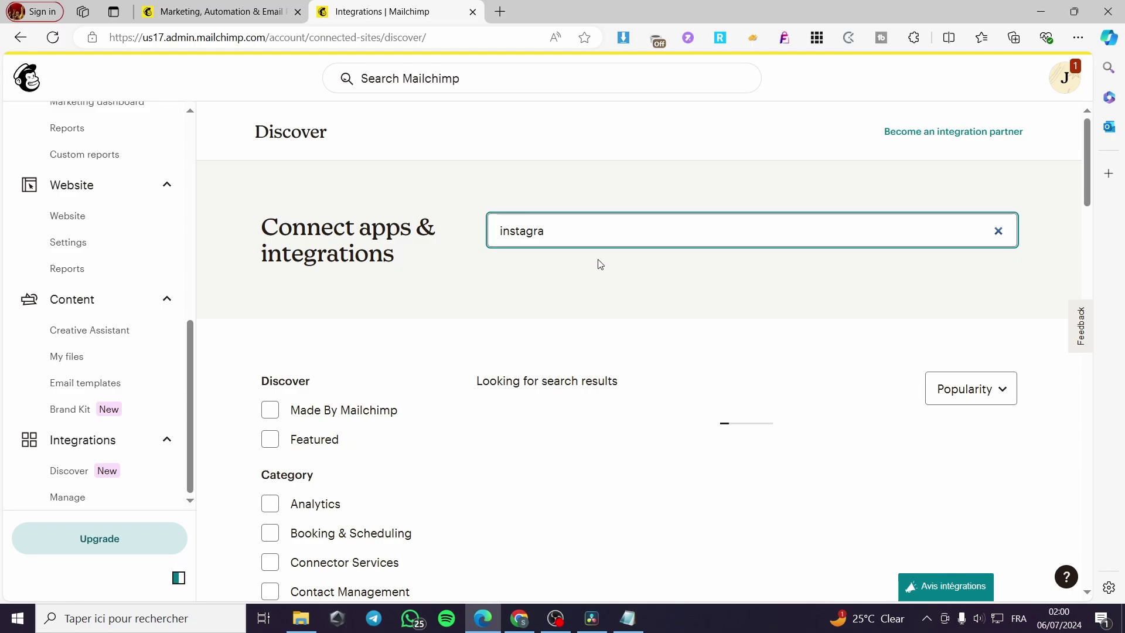
{"action": "scroll", "coordinate": [761, 354], "scroll_direction": "down", "scroll_amount": 8}
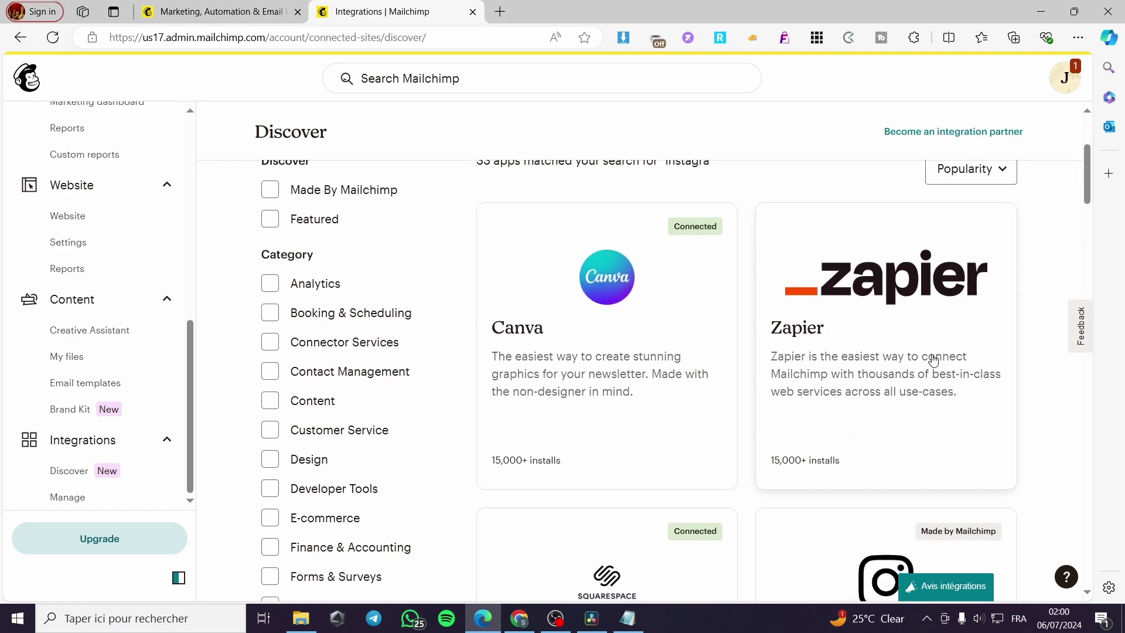
{"action": "scroll", "coordinate": [696, 312], "scroll_direction": "up", "scroll_amount": 5}
{"action": "scroll", "coordinate": [696, 312], "scroll_direction": "up", "scroll_amount": 3}
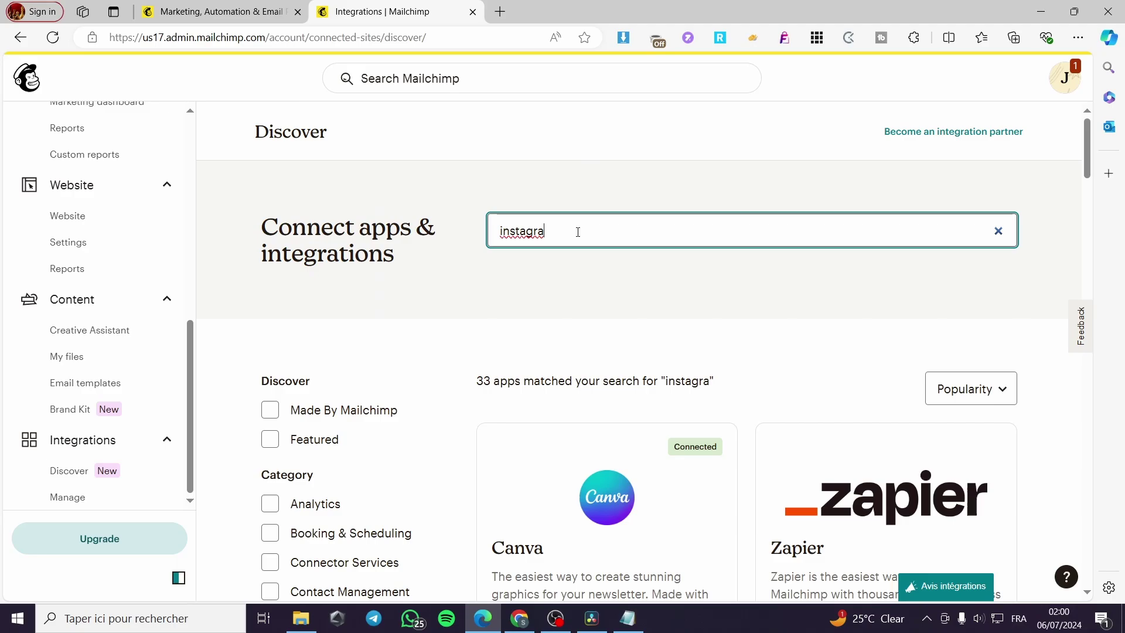
{"action": "type", "text": "m"}
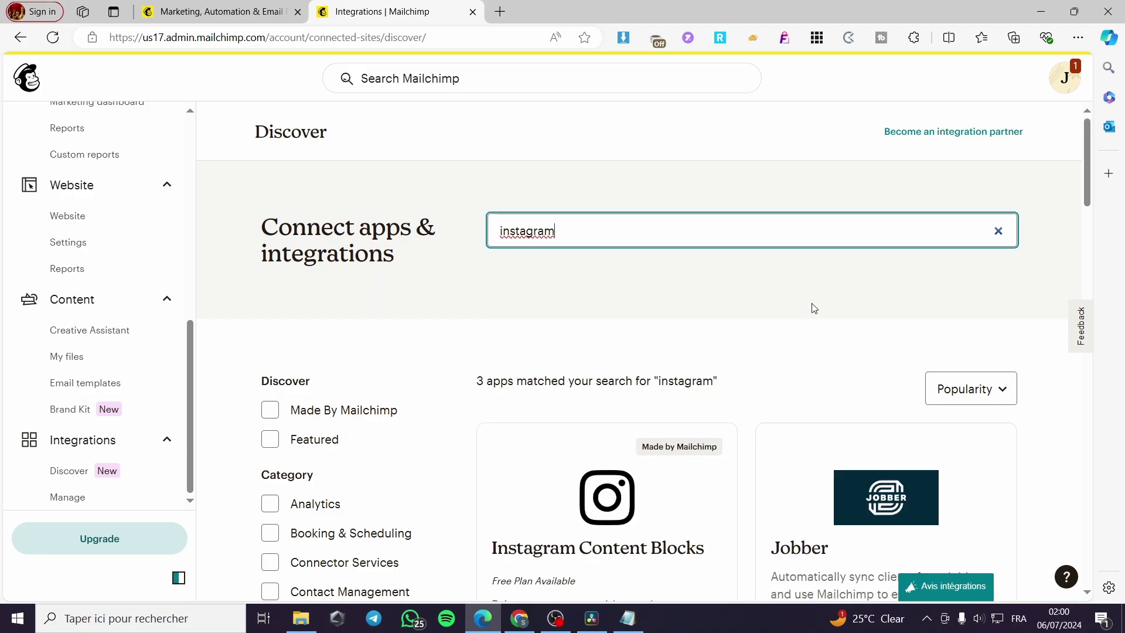
{"action": "scroll", "coordinate": [670, 334], "scroll_direction": "down", "scroll_amount": 3}
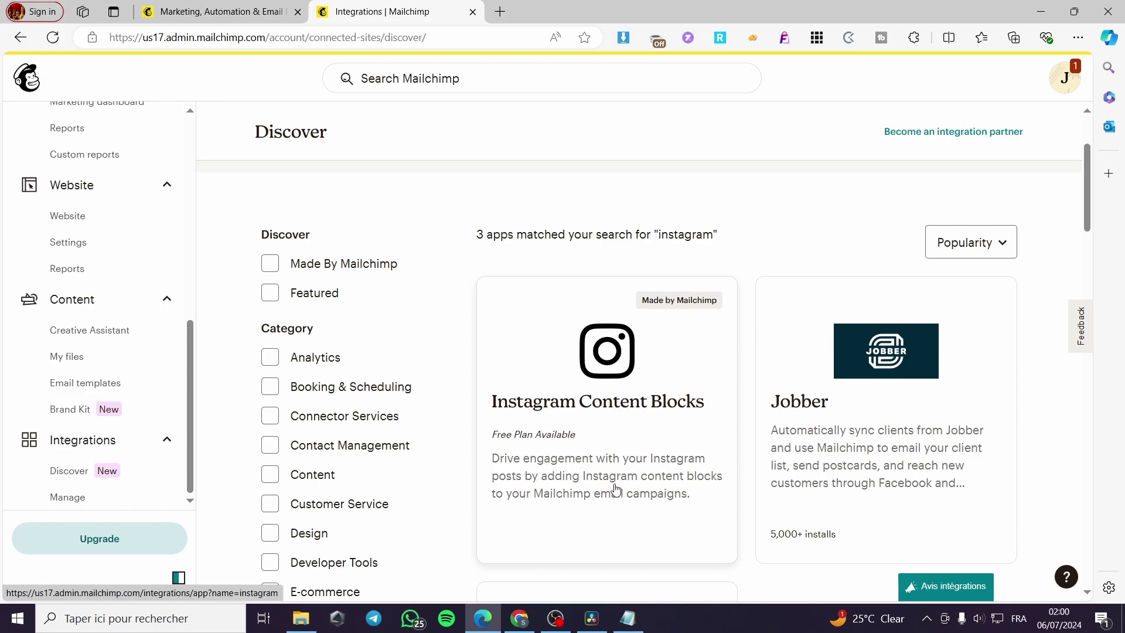
{"action": "scroll", "coordinate": [538, 503], "scroll_direction": "down", "scroll_amount": 1}
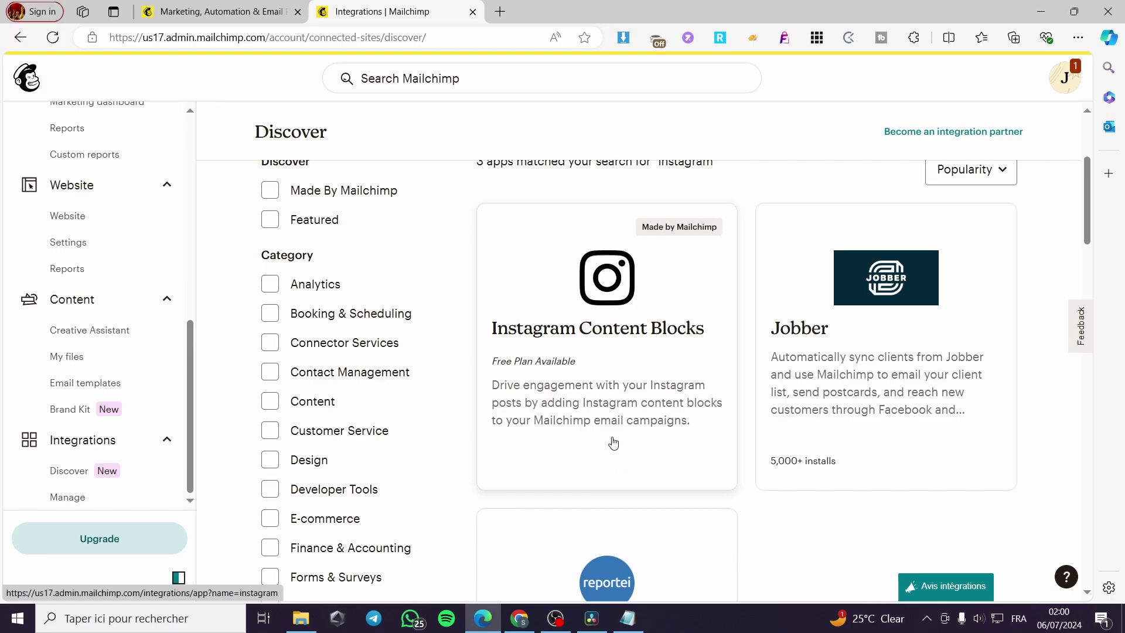
{"action": "scroll", "coordinate": [614, 444], "scroll_direction": "down", "scroll_amount": 7}
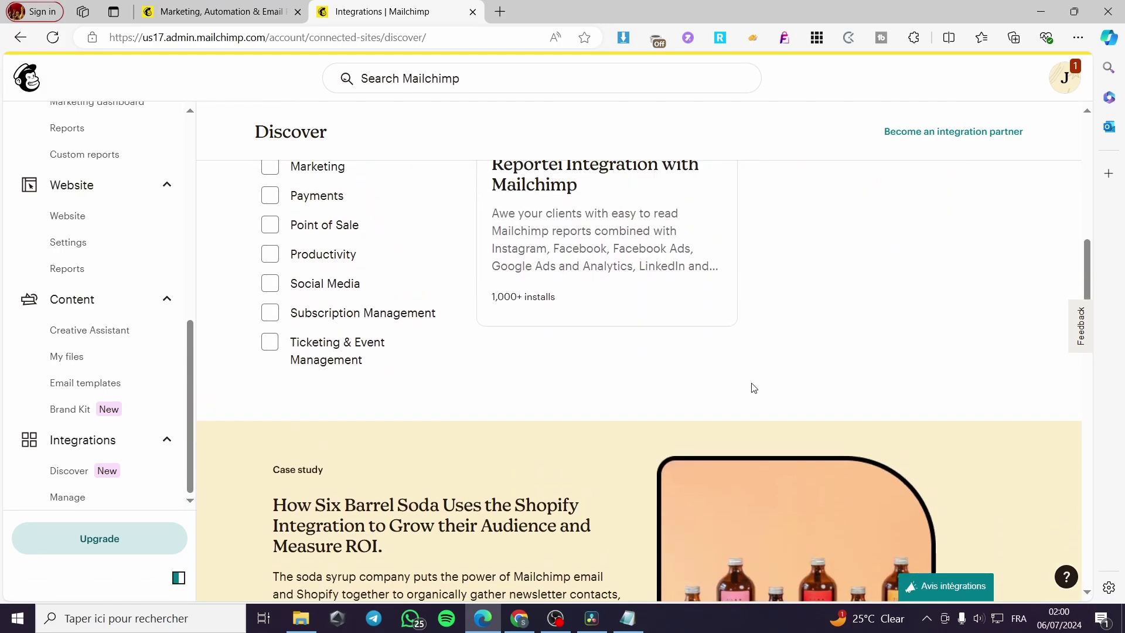
{"action": "scroll", "coordinate": [754, 388], "scroll_direction": "up", "scroll_amount": 10}
- Search for 'twi' and 'pinte', then search for 'face' again
{"action": "left_click_drag", "start_coordinate": [579, 232], "coordinate": [468, 235]}
{"action": "type", "text": "twitter"}
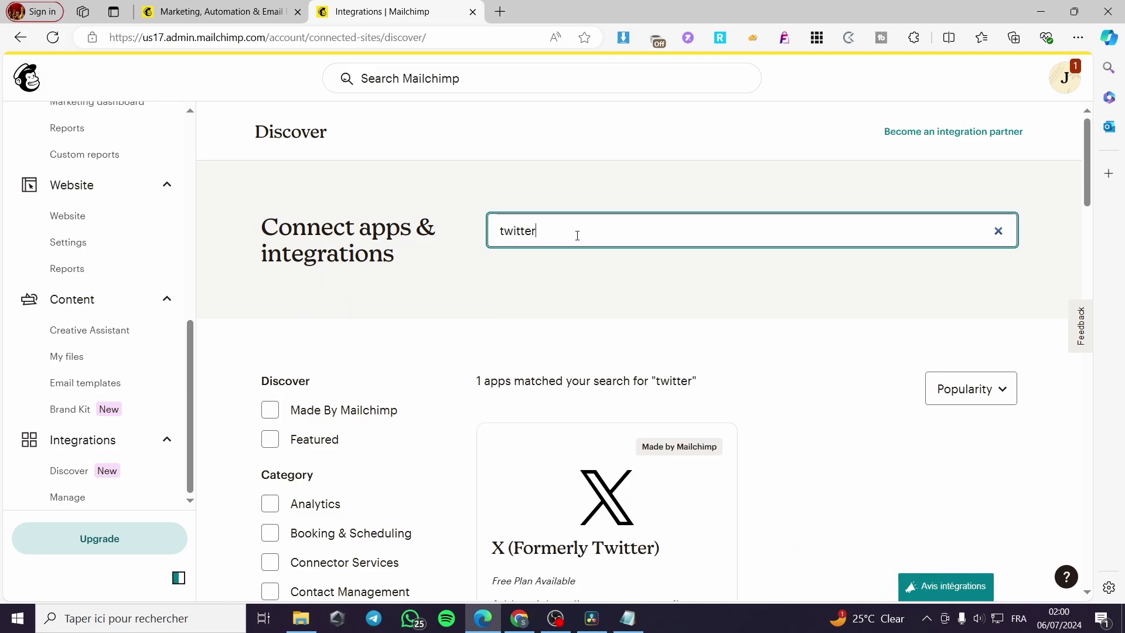
{"action": "scroll", "coordinate": [666, 537], "scroll_direction": "down", "scroll_amount": 3}
{"action": "scroll", "coordinate": [640, 448], "scroll_direction": "up", "scroll_amount": 3}
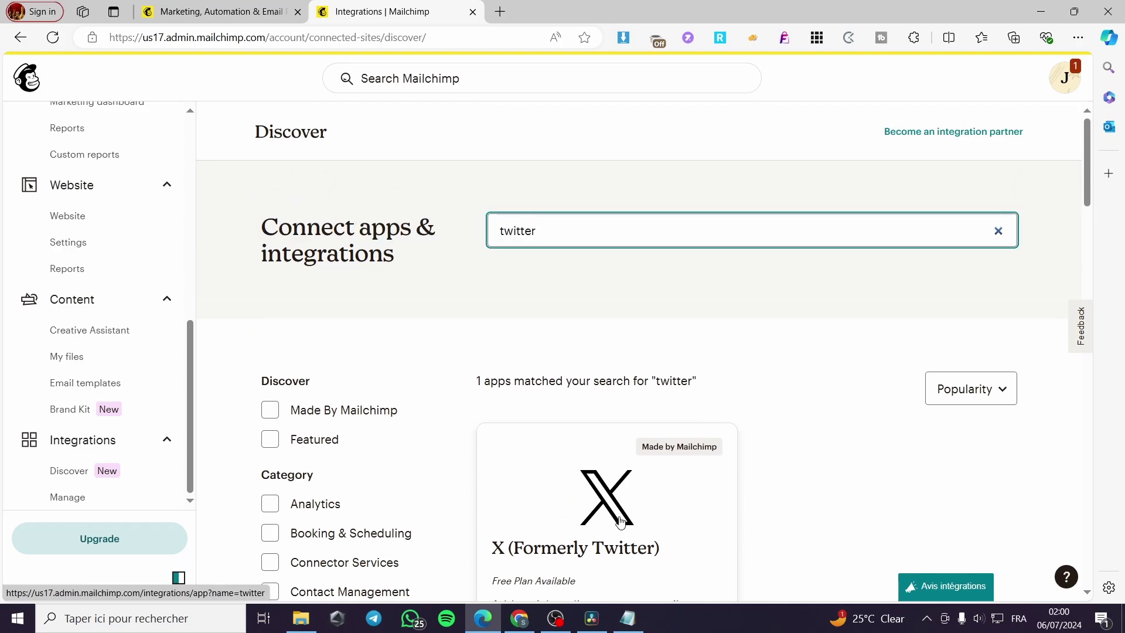
{"action": "left_click_drag", "start_coordinate": [575, 229], "coordinate": [478, 233]}
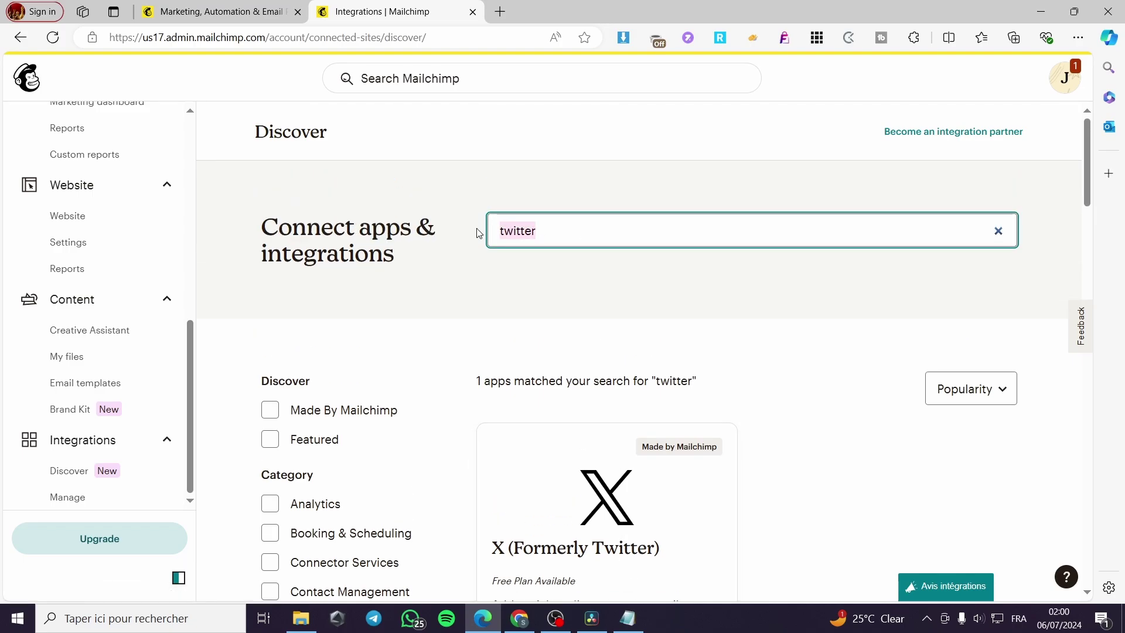
{"action": "type", "text": "pi"}
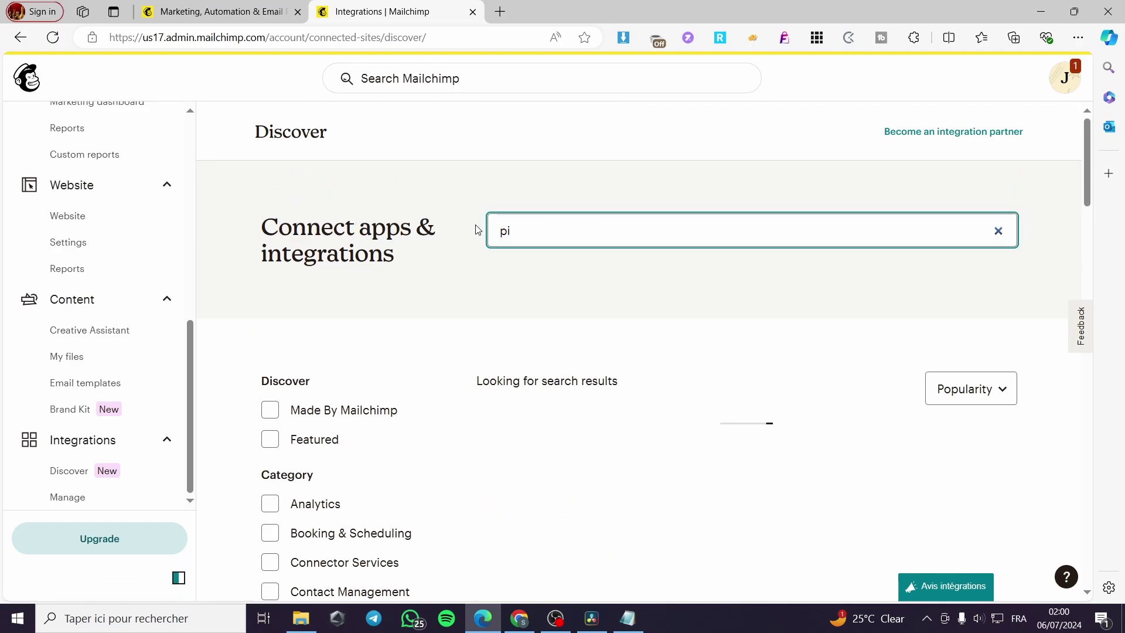
{"action": "type", "text": "nte"}
{"action": "key", "text": "BackSpace"}
{"action": "key", "text": "BackSpace"}
{"action": "key", "text": "BackSpace"}
{"action": "key", "text": "BackSpace"}
{"action": "key", "text": "BackSpace"}
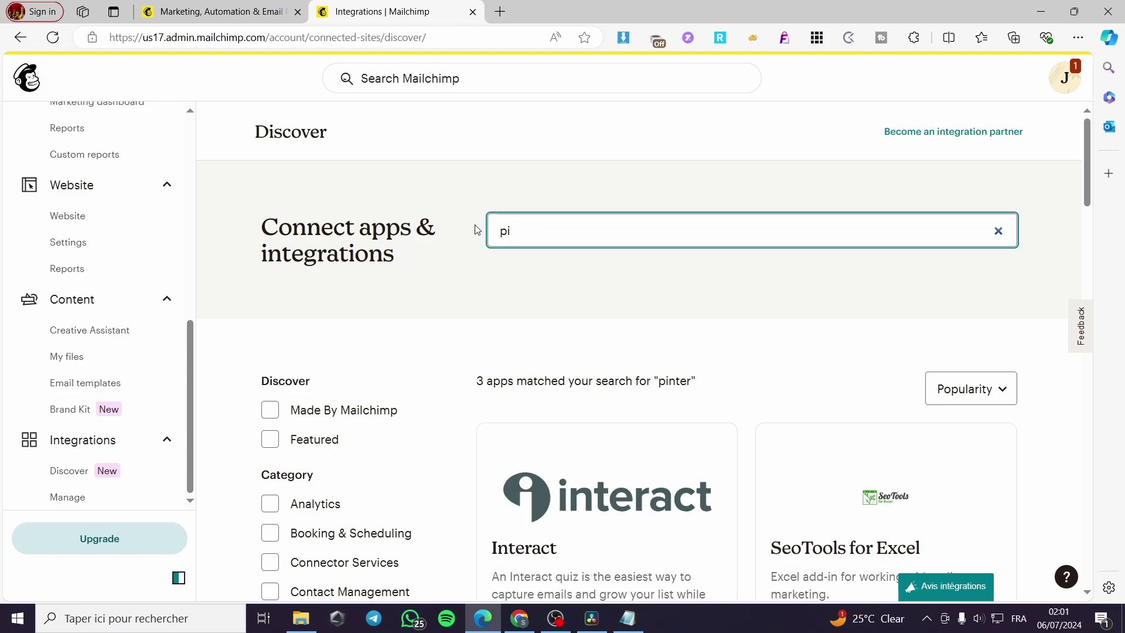
{"action": "key", "text": "BackSpace"}
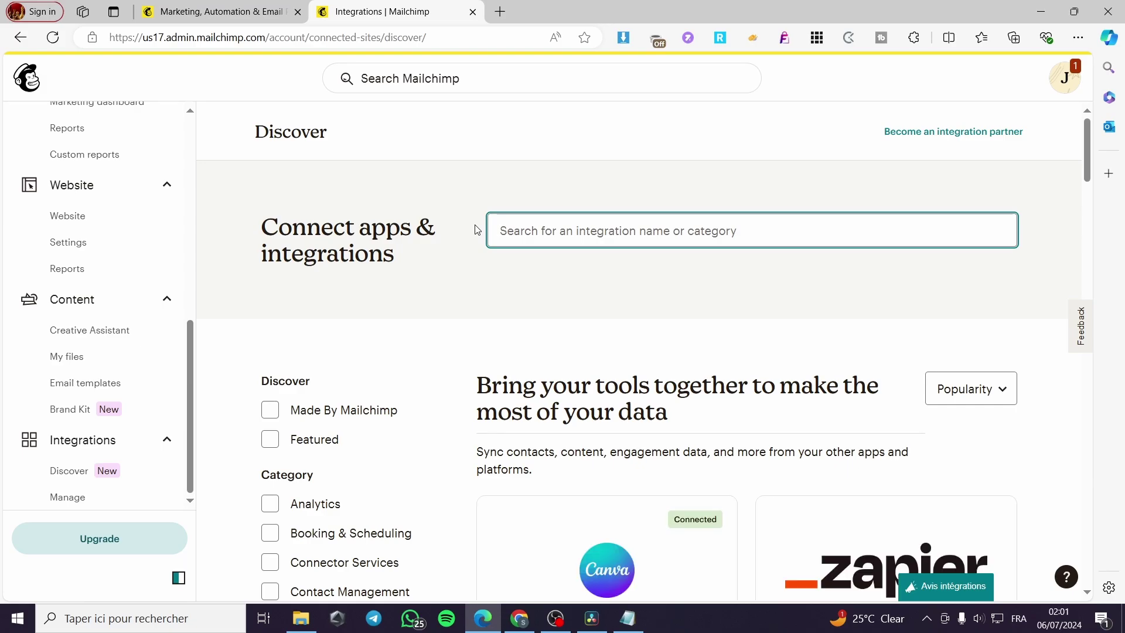
{"action": "type", "text": "face"}
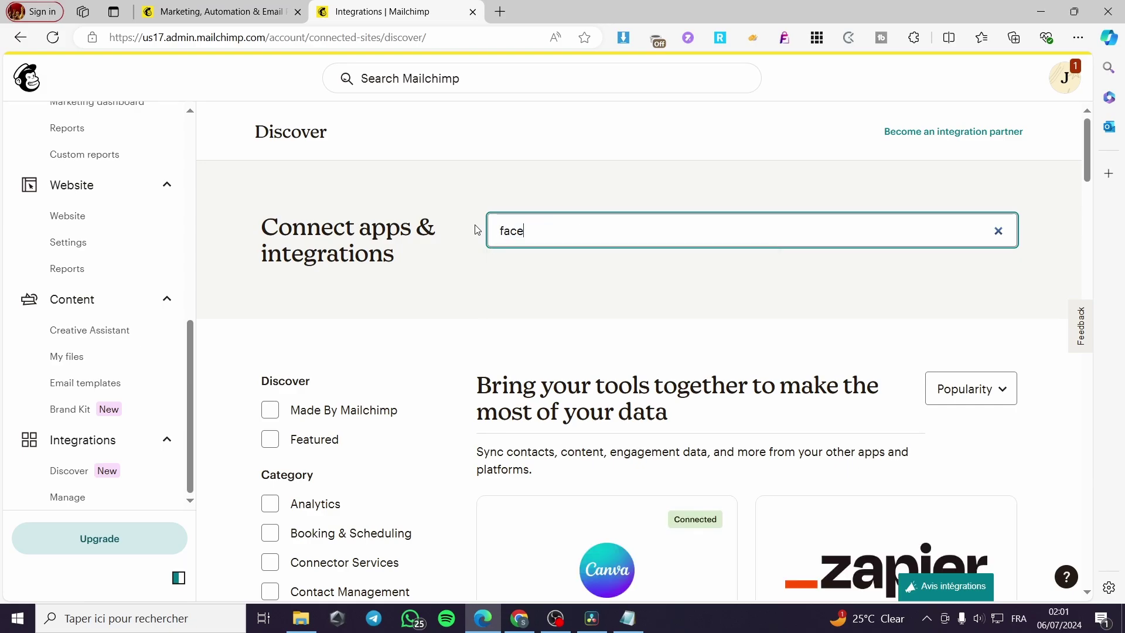
- Connect the Facebook integration and reach its section on the Connected Sites tab
{"action": "left_click", "coordinate": [611, 517]}
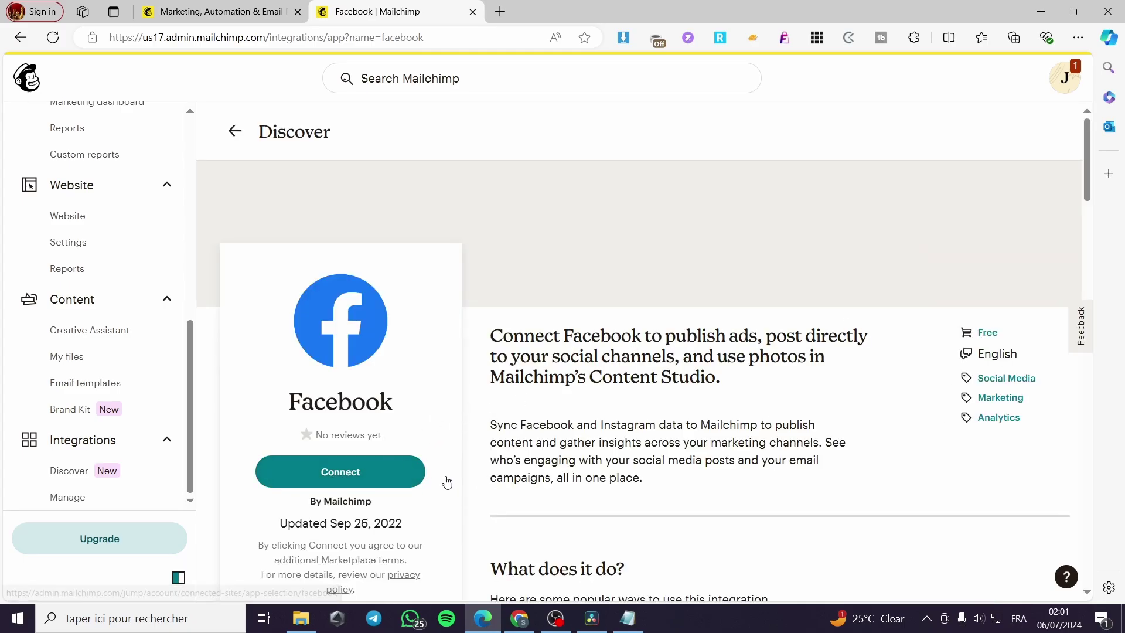
{"action": "left_click", "coordinate": [354, 472]}
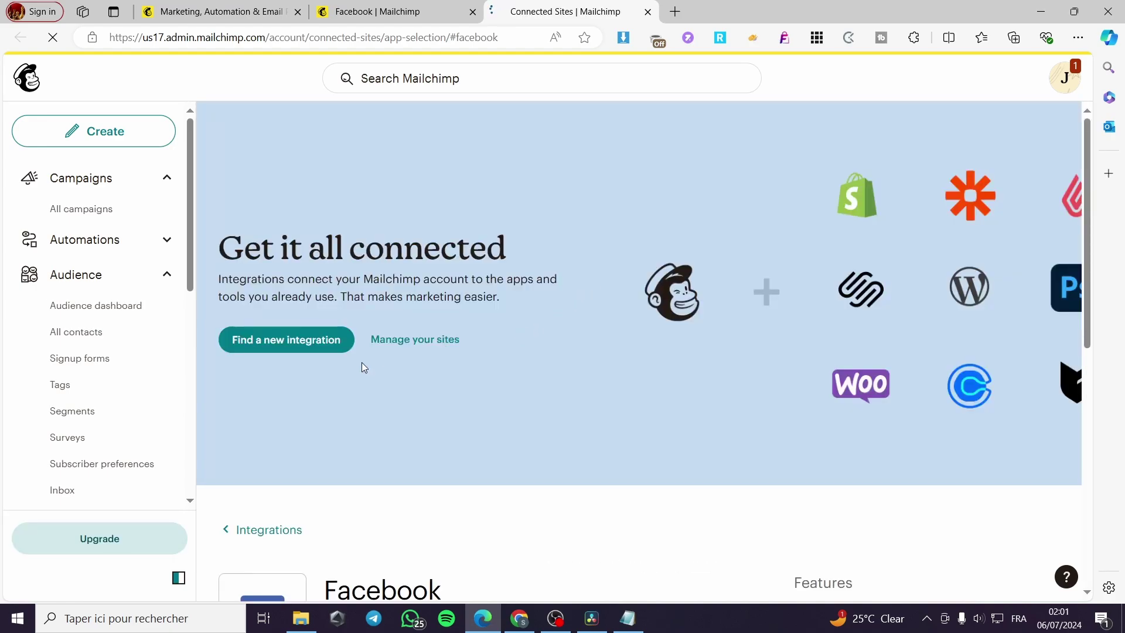
{"action": "scroll", "coordinate": [572, 333], "scroll_direction": "down", "scroll_amount": 2}
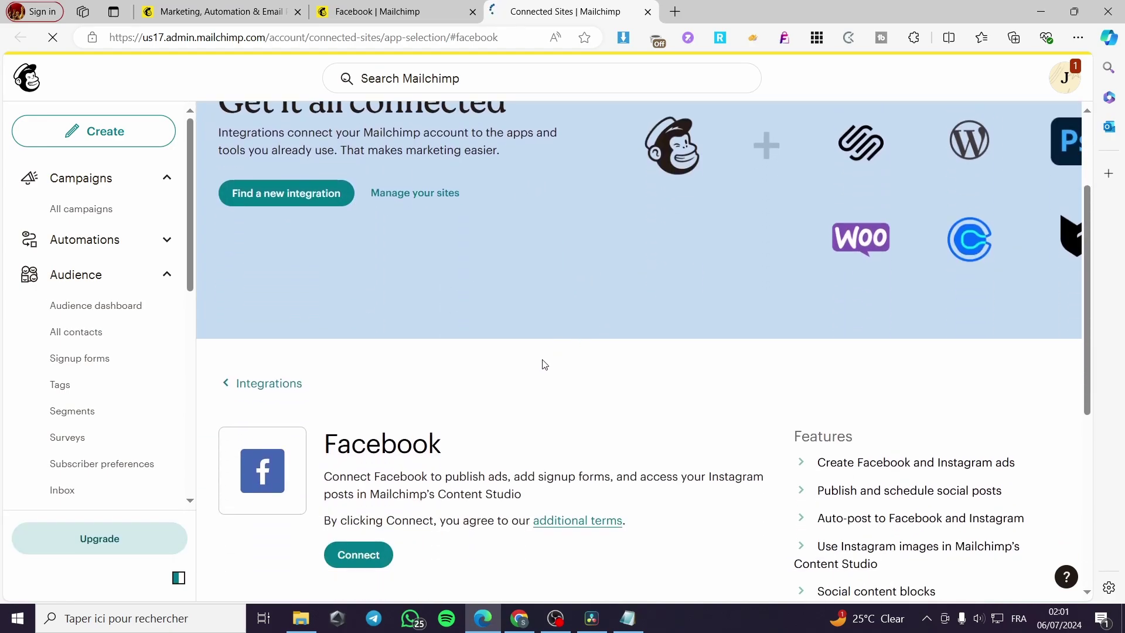
{"action": "scroll", "coordinate": [452, 420], "scroll_direction": "down", "scroll_amount": 1}
- Authorize the Facebook account and run Test Connection until it reports profile access
{"action": "left_click", "coordinate": [364, 491]}
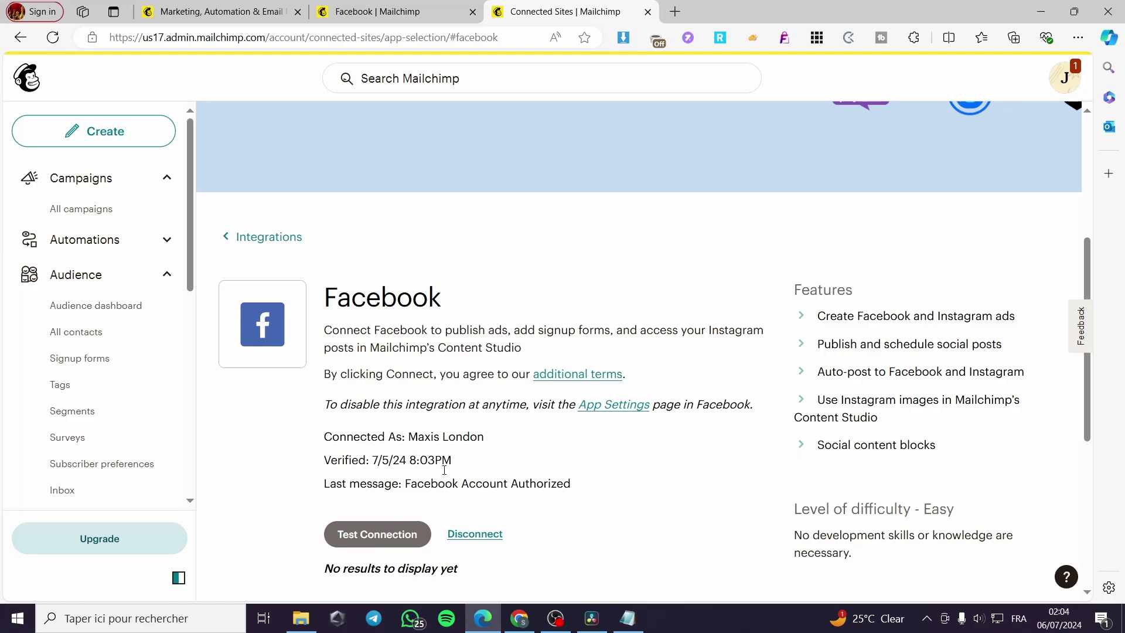
{"action": "left_click", "coordinate": [375, 547]}
{"action": "scroll", "coordinate": [375, 548], "scroll_direction": "down", "scroll_amount": 1}
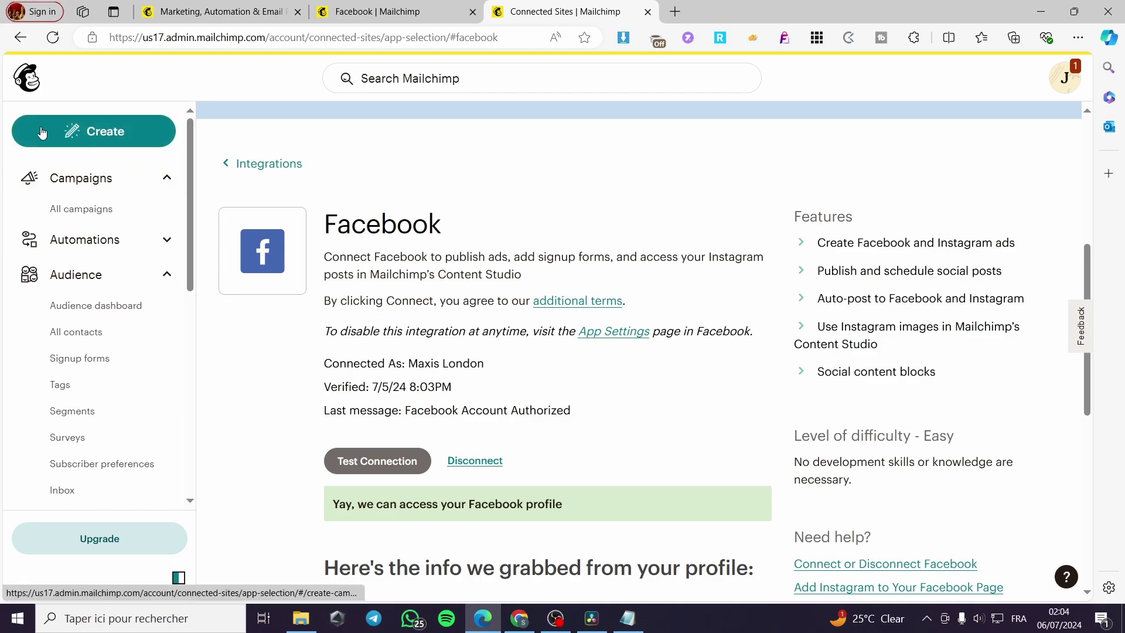
- Under Create, briefly expand the Ad options, then choose Social Post
{"action": "left_click", "coordinate": [98, 134]}
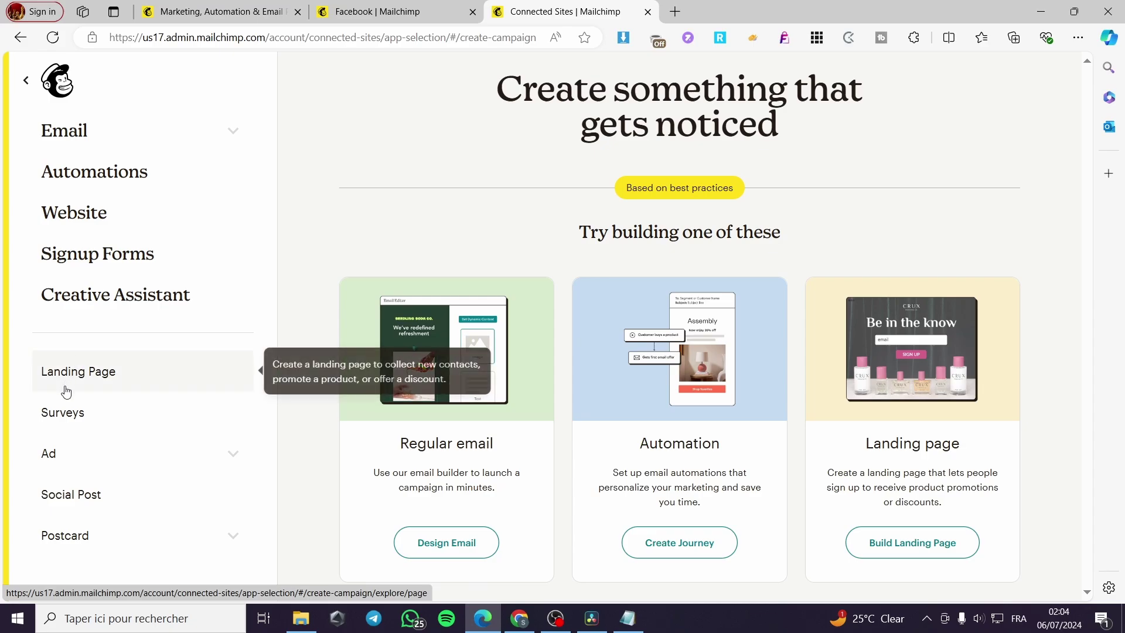
{"action": "left_click", "coordinate": [234, 459]}
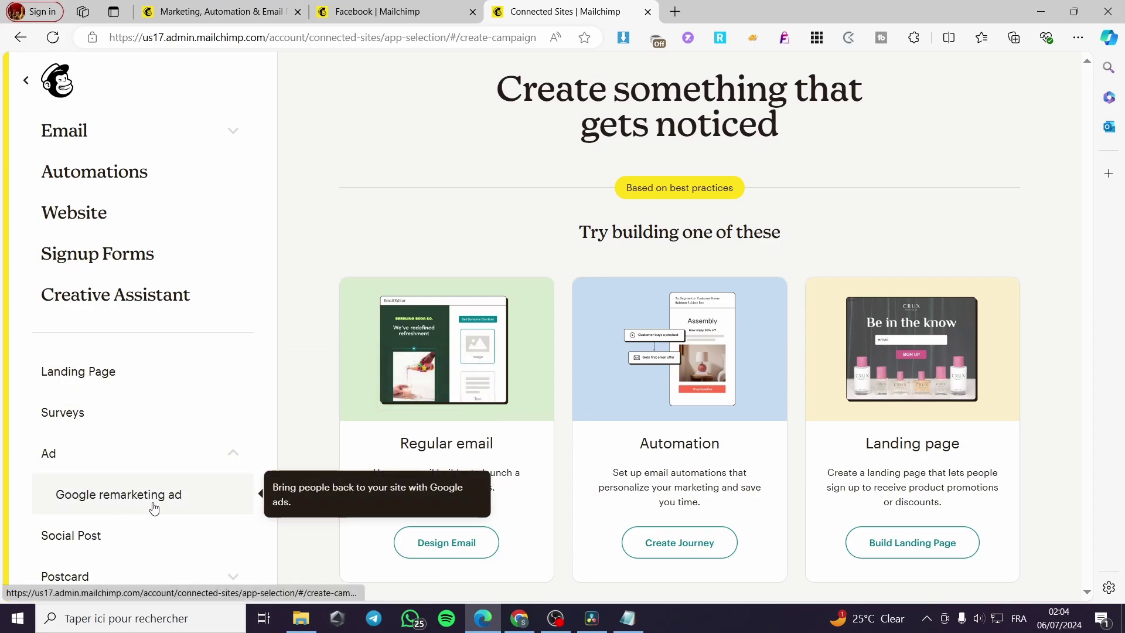
{"action": "left_click", "coordinate": [234, 455]}
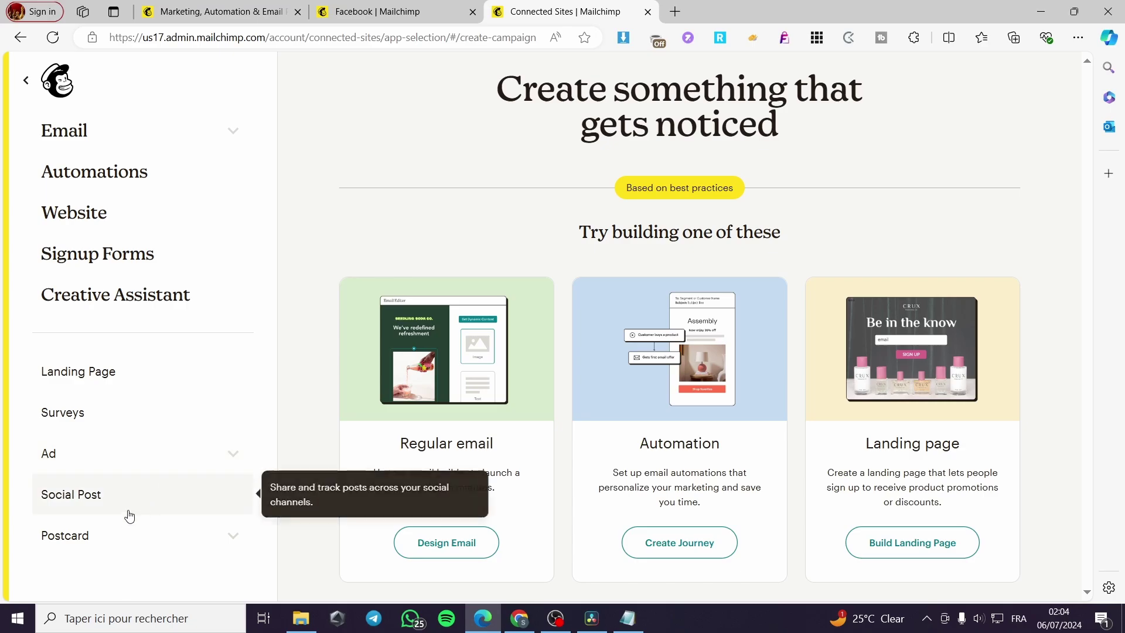
{"action": "left_click", "coordinate": [84, 496]}
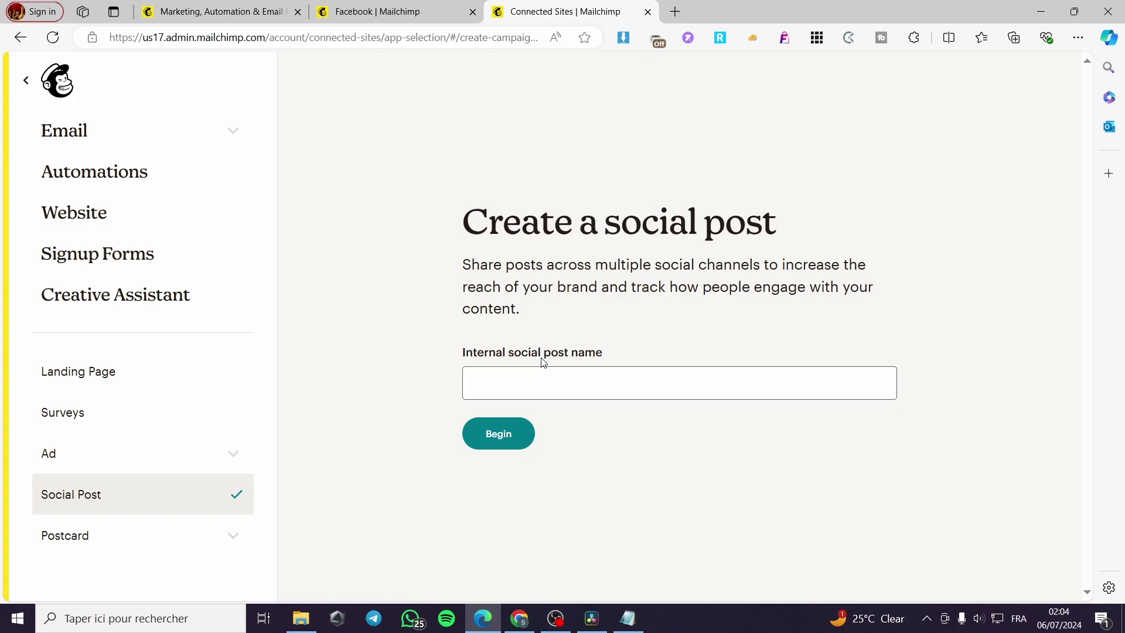
- Set the internal social post name to 'test' and begin
{"action": "left_click", "coordinate": [543, 379]}
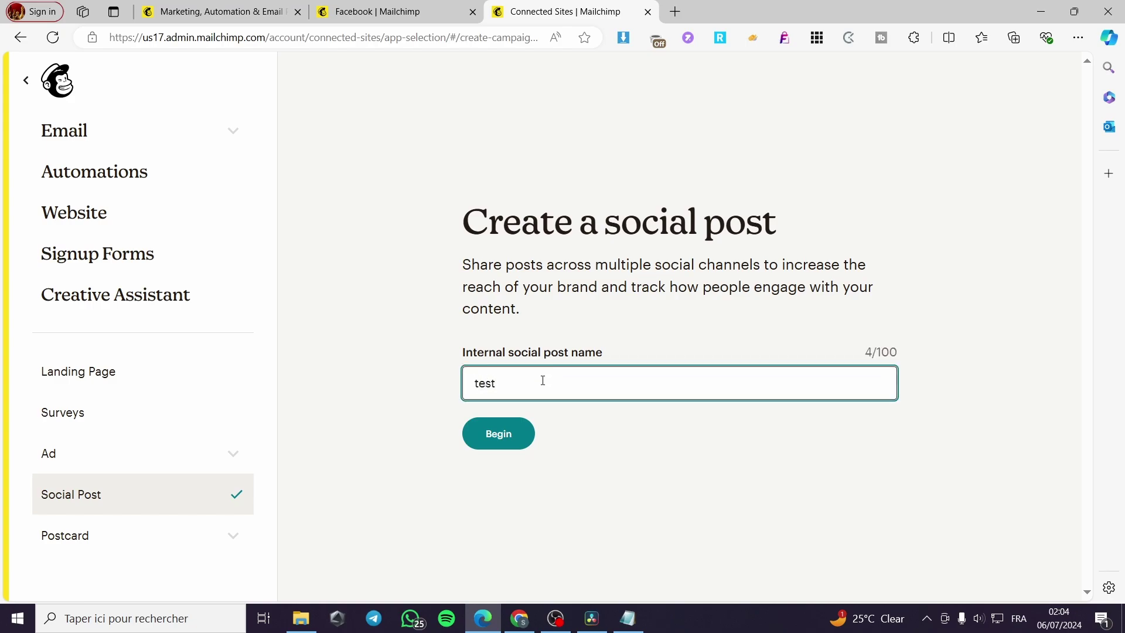
{"action": "left_click", "coordinate": [494, 433]}
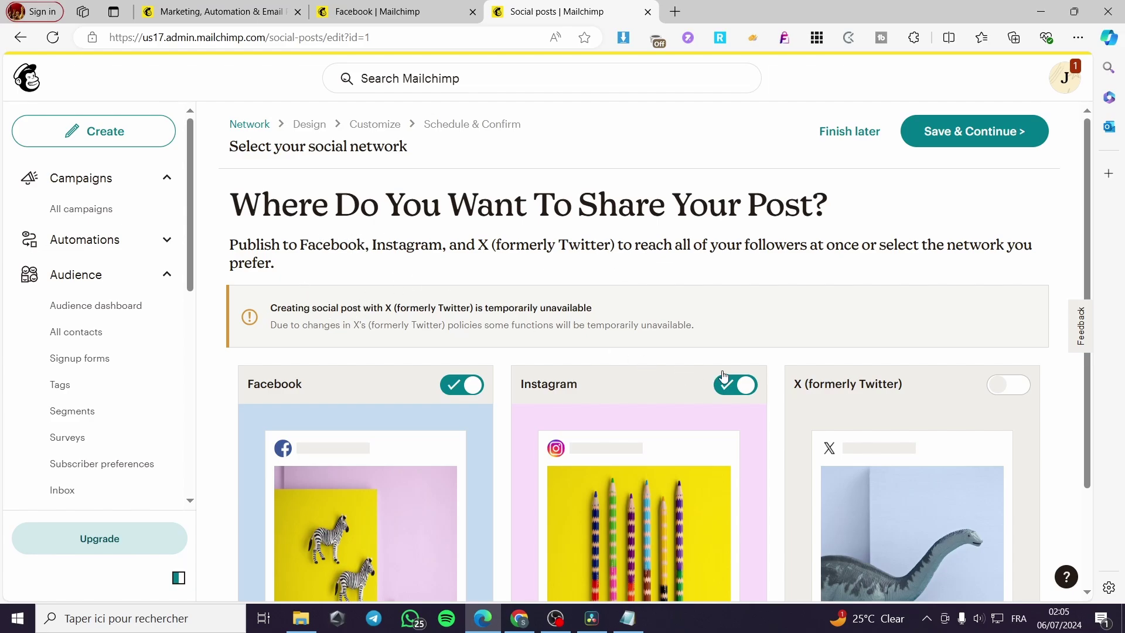
- Leave both the Facebook and Instagram toggles enabled and save to continue to Design
{"action": "scroll", "coordinate": [723, 378], "scroll_direction": "down", "scroll_amount": 2}
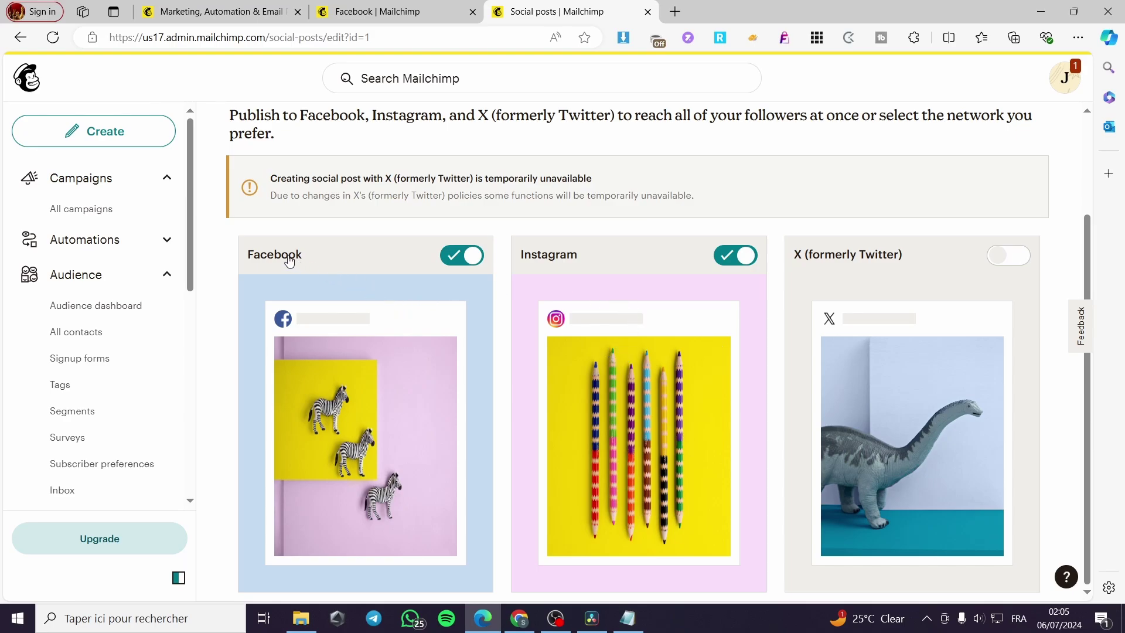
{"action": "left_click", "coordinate": [749, 266]}
{"action": "left_click", "coordinate": [749, 266]}
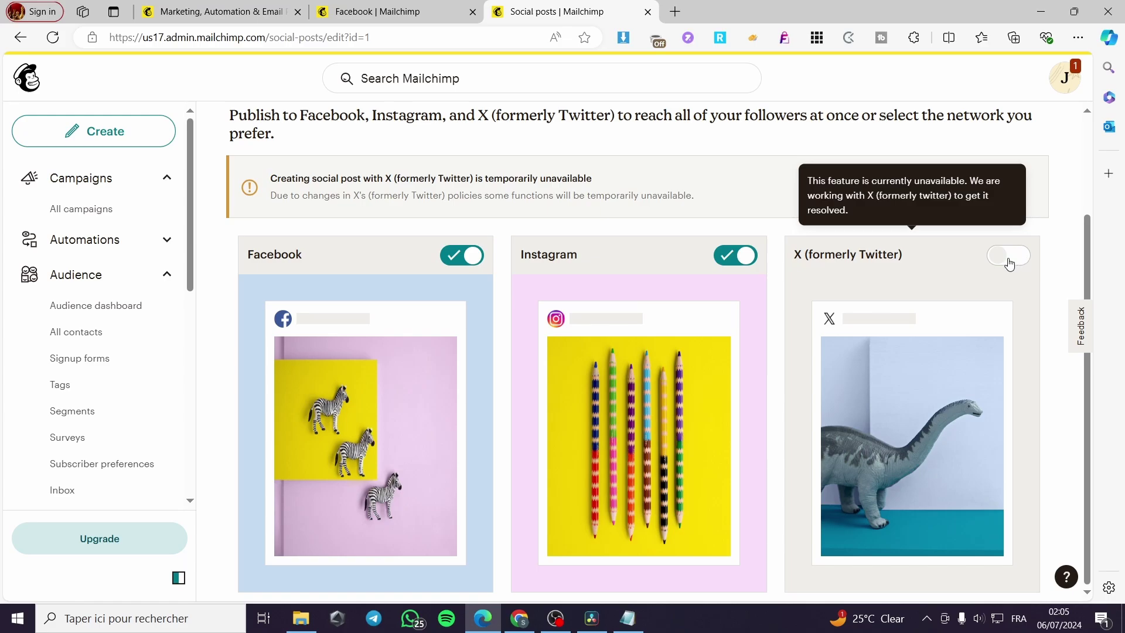
{"action": "left_click", "coordinate": [466, 257]}
{"action": "left_click", "coordinate": [463, 257]}
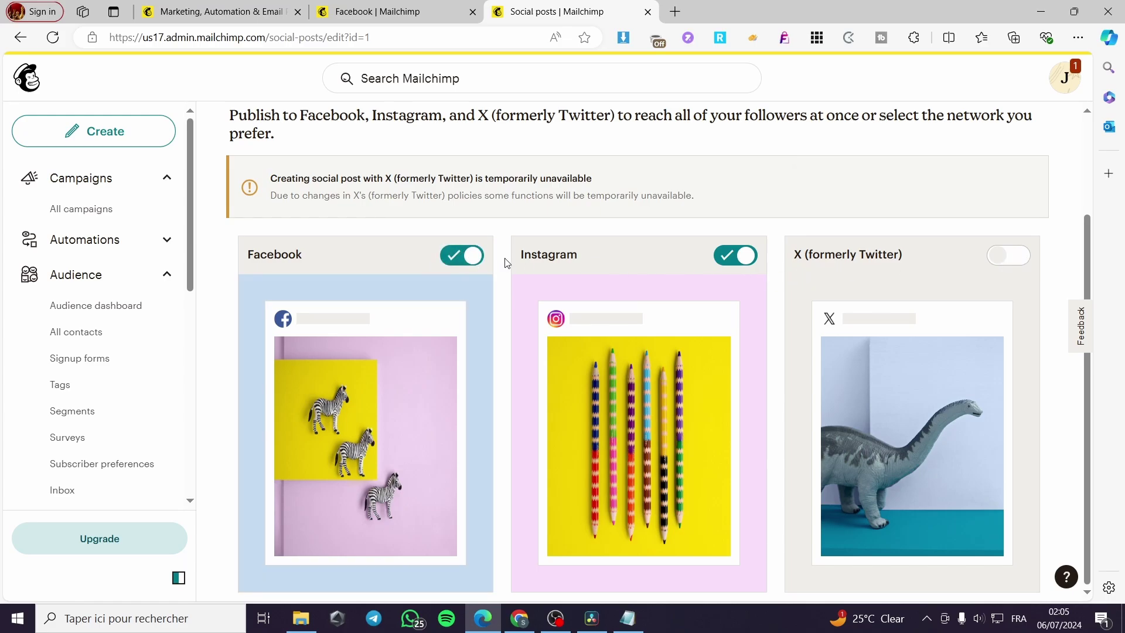
{"action": "mouse_move", "coordinate": [947, 266]}
{"action": "scroll", "coordinate": [401, 293], "scroll_direction": "up", "scroll_amount": 2}
{"action": "scroll", "coordinate": [434, 370], "scroll_direction": "down", "scroll_amount": 1}
{"action": "scroll", "coordinate": [434, 370], "scroll_direction": "down", "scroll_amount": 1}
{"action": "scroll", "coordinate": [962, 144], "scroll_direction": "up", "scroll_amount": 2}
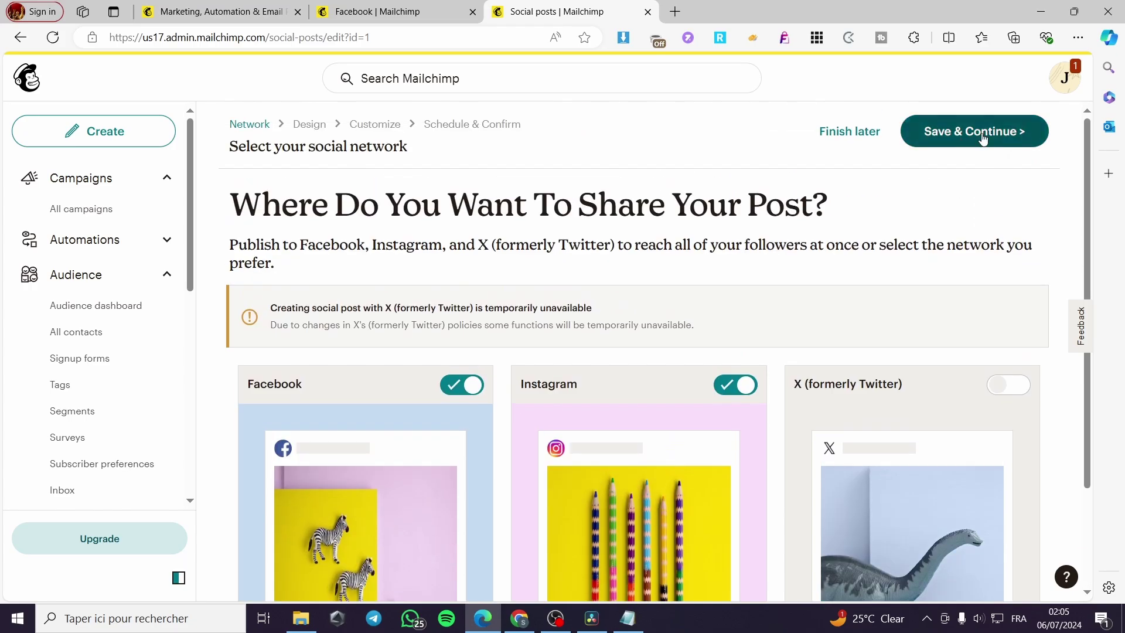
{"action": "left_click", "coordinate": [992, 136]}
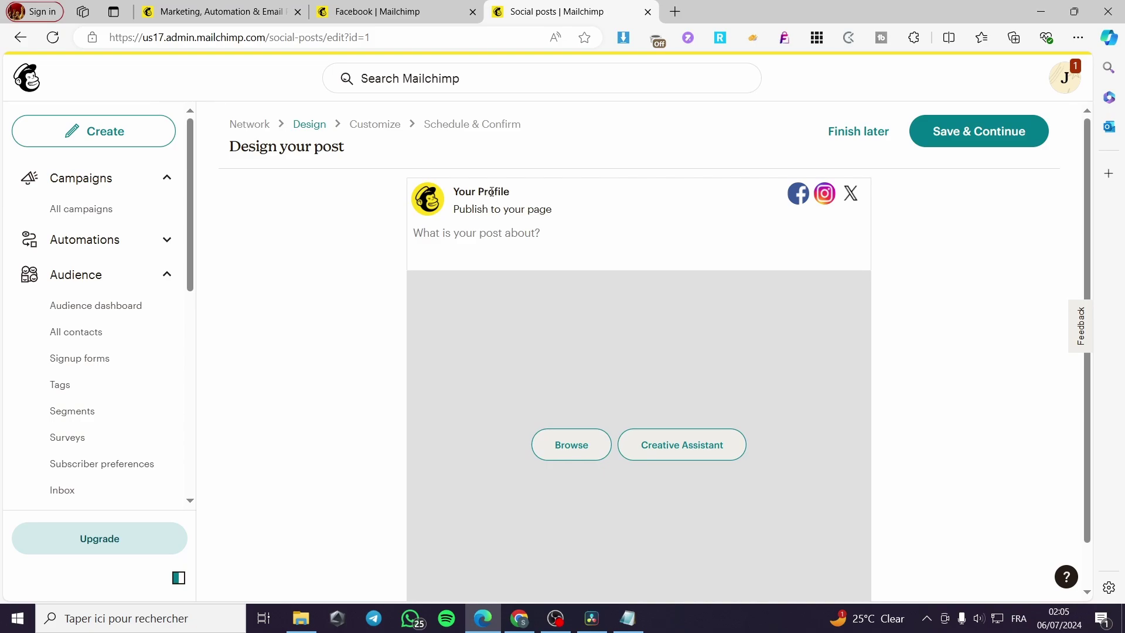
- Write the caption 'How was your design today ?' and open the uploaded images to pick one
{"action": "left_click", "coordinate": [442, 238]}
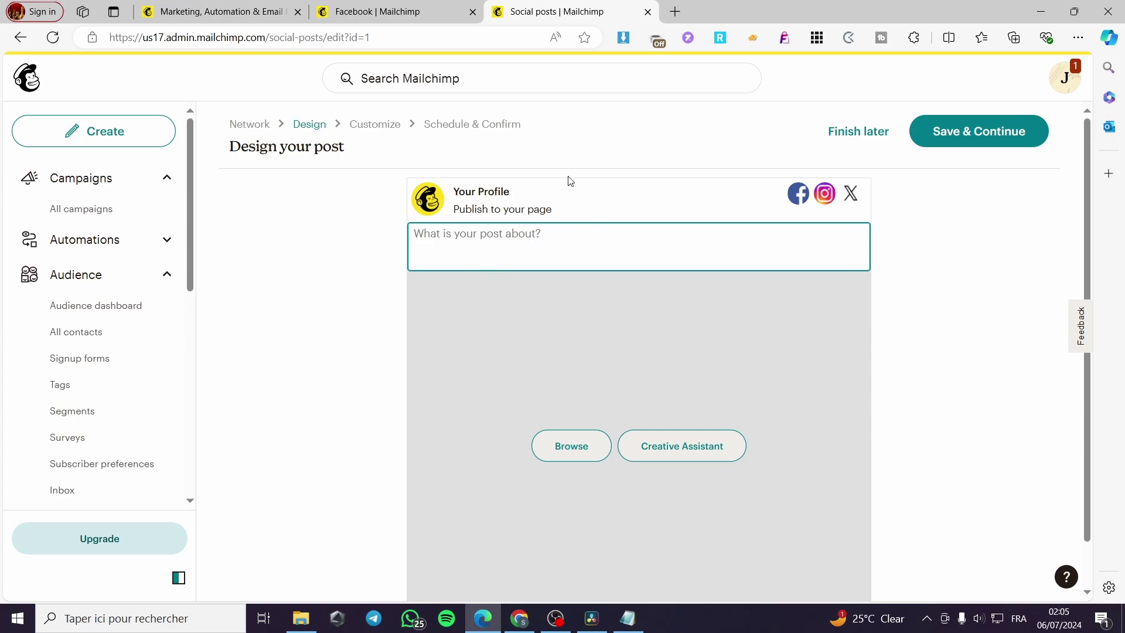
{"action": "type", "text": "How was yo"}
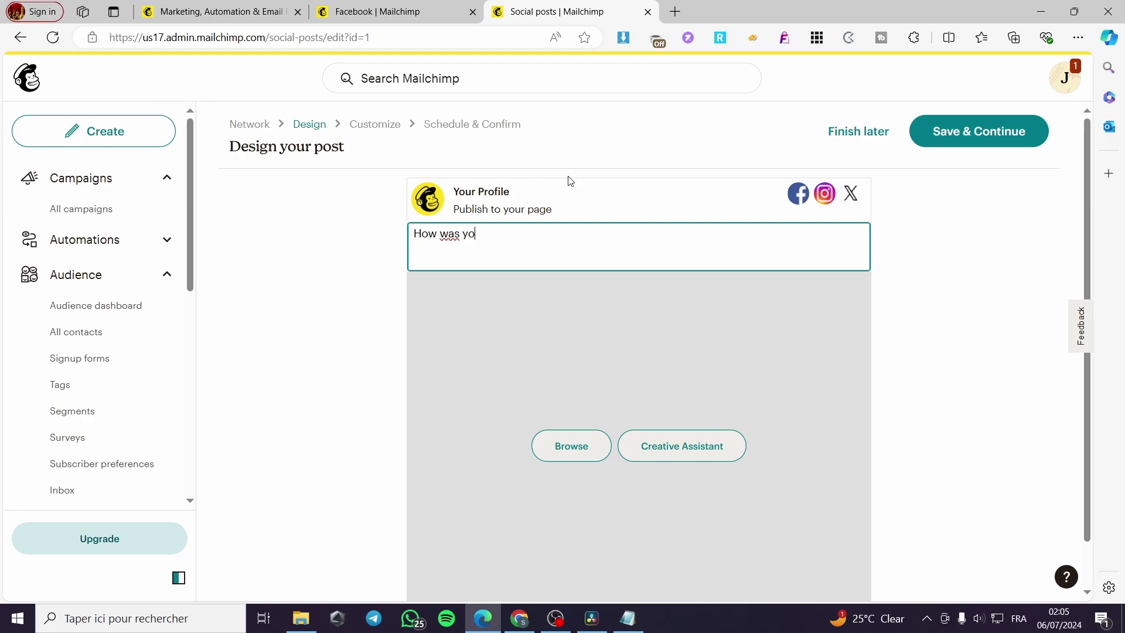
{"action": "type", "text": "ur design today ?"}
{"action": "scroll", "coordinate": [791, 431], "scroll_direction": "down", "scroll_amount": 1}
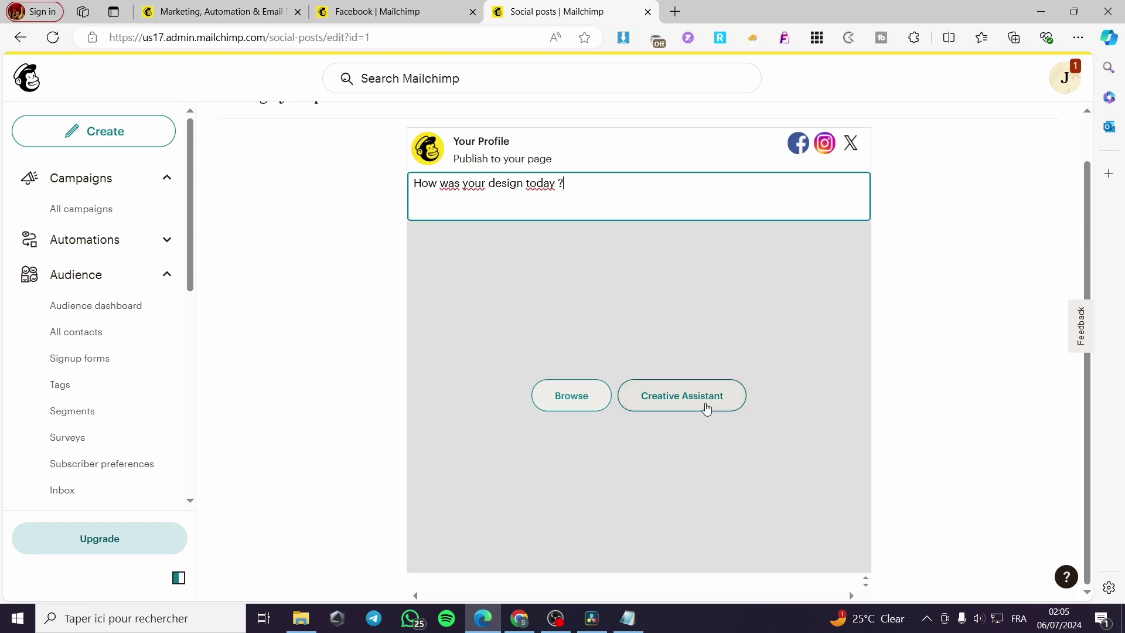
{"action": "left_click", "coordinate": [576, 402]}
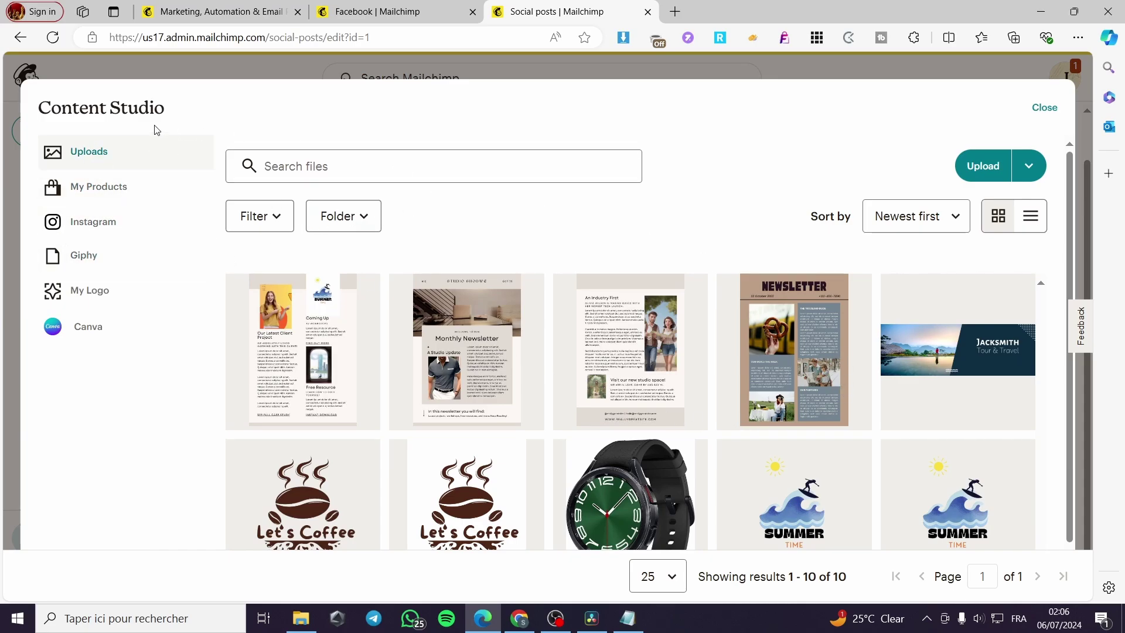
- Insert the Our Latest Client Project image from Content Studio Uploads into the post
{"action": "scroll", "coordinate": [861, 334], "scroll_direction": "down", "scroll_amount": 1}
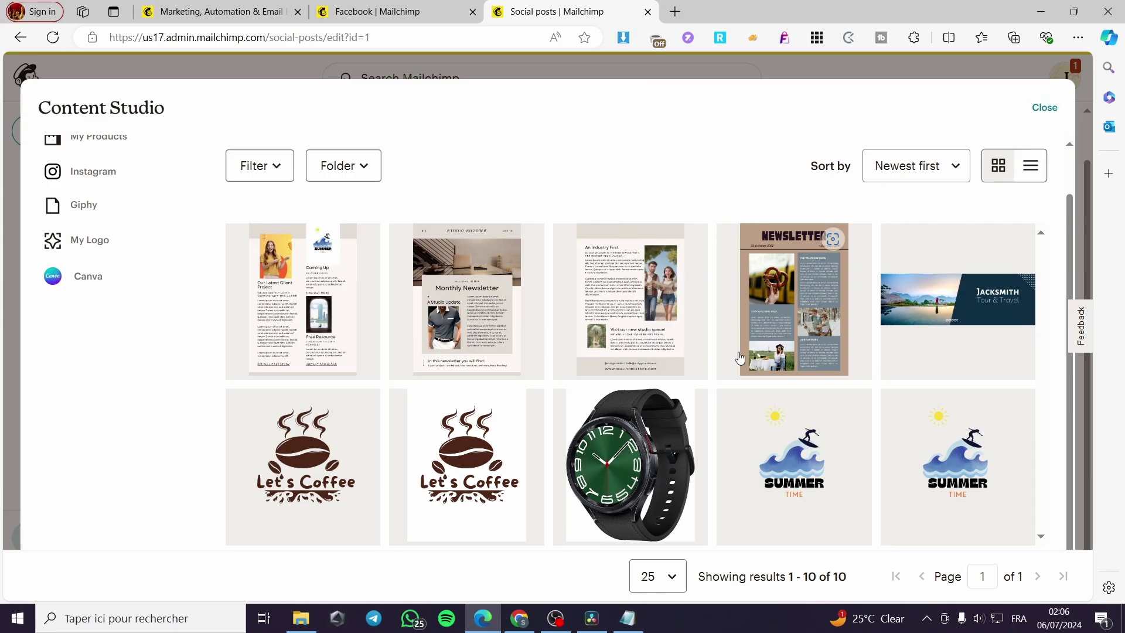
{"action": "left_click", "coordinate": [336, 312]}
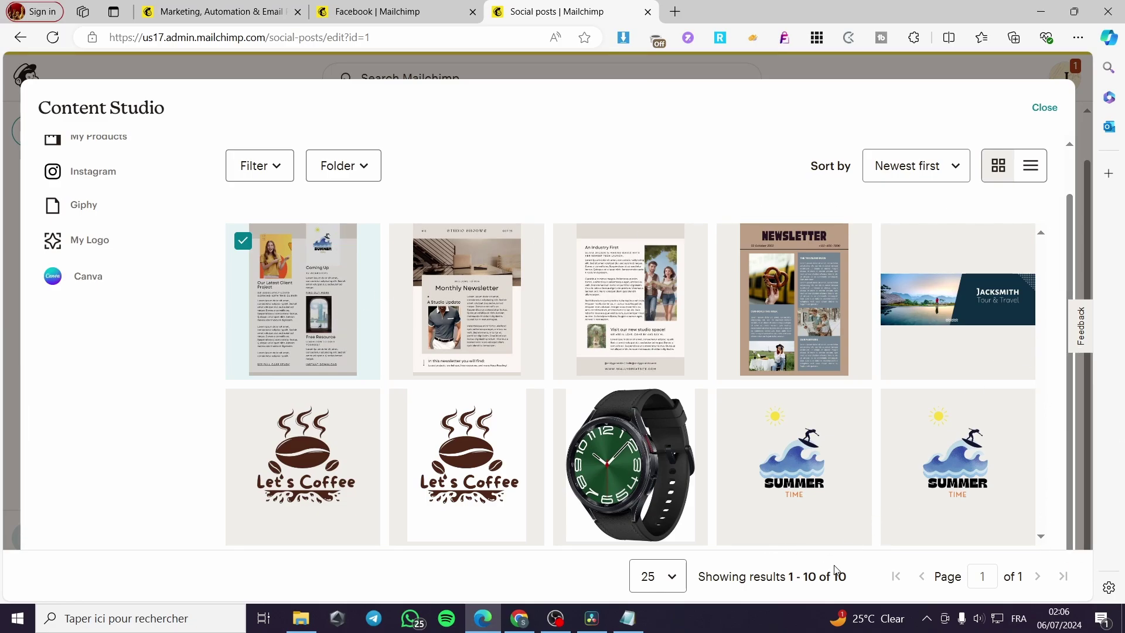
{"action": "left_click", "coordinate": [240, 334]}
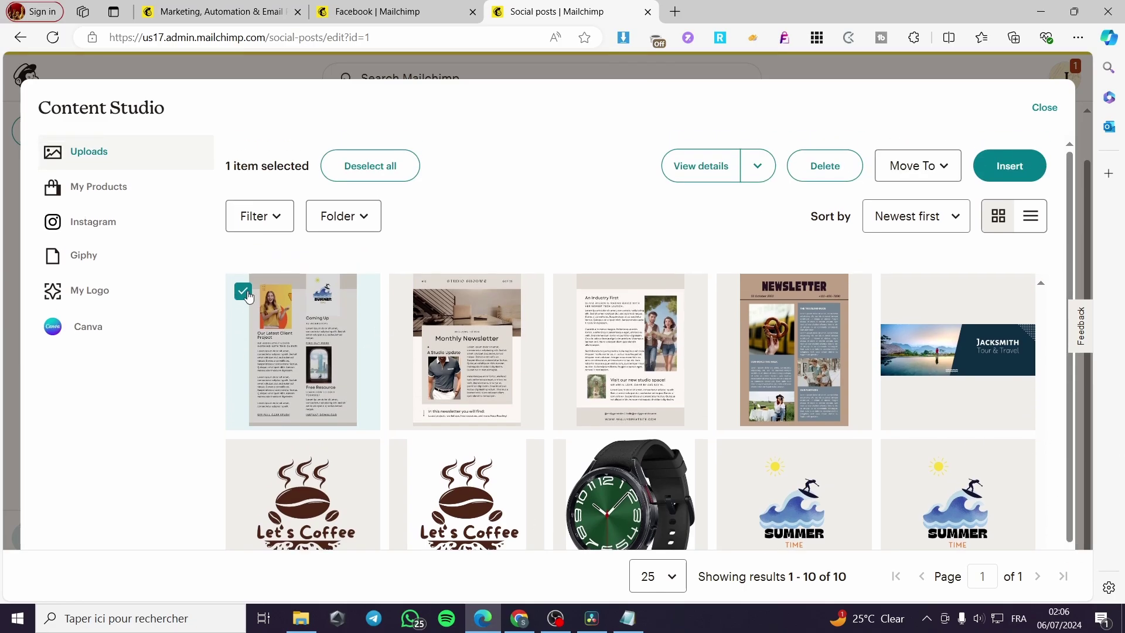
{"action": "left_click", "coordinate": [1003, 169]}
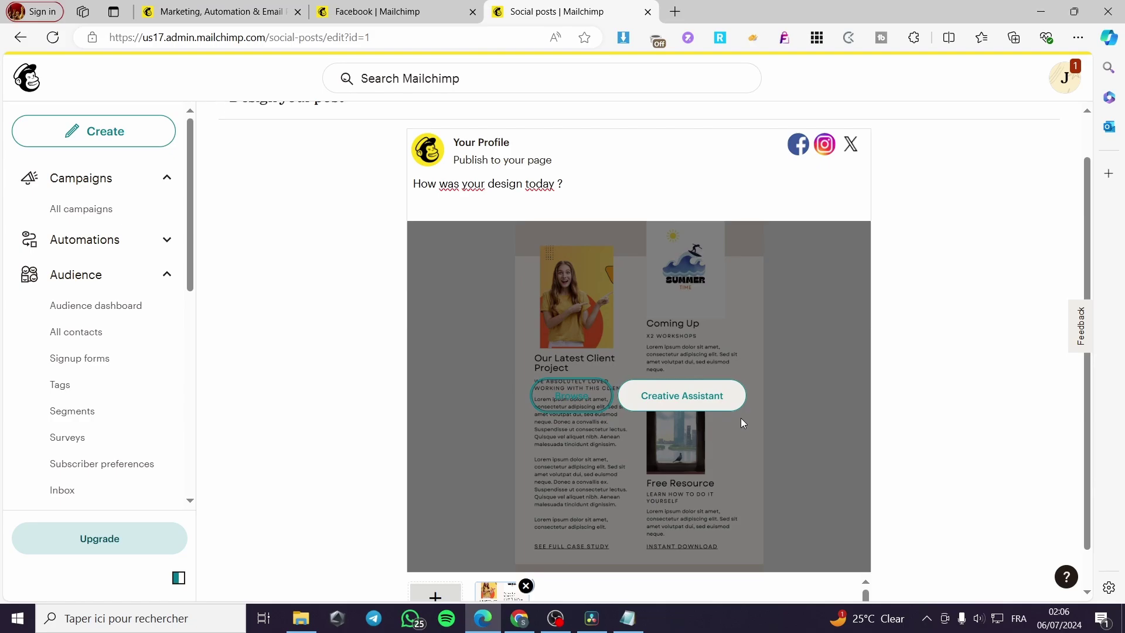
- Save the post with its image and continue to the Customize step
{"action": "scroll", "coordinate": [858, 398], "scroll_direction": "down", "scroll_amount": 1}
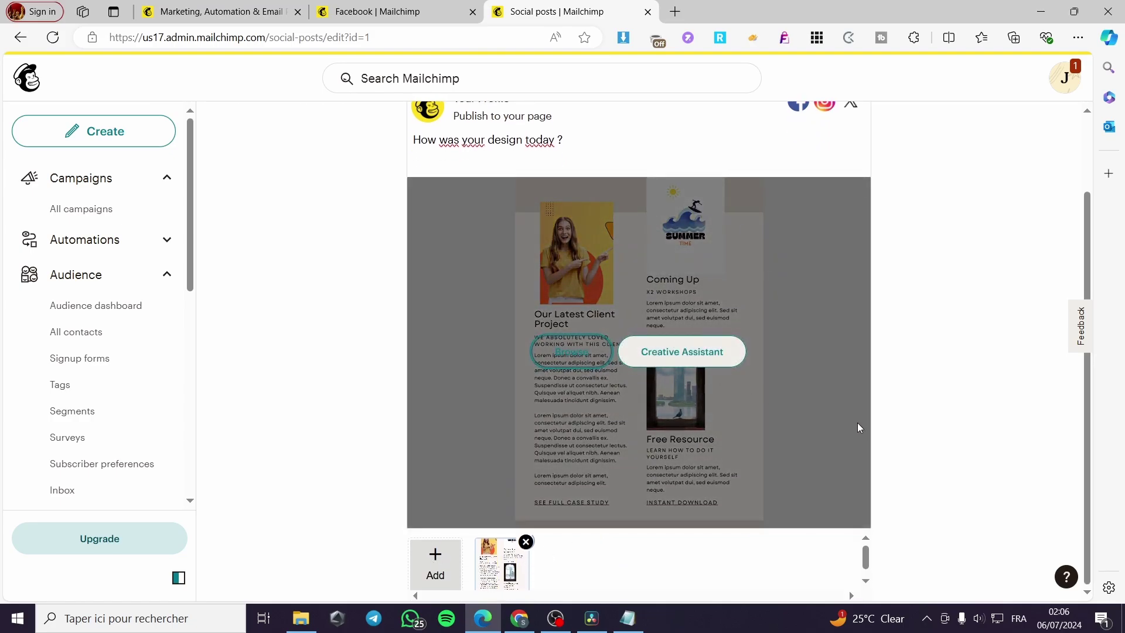
{"action": "scroll", "coordinate": [879, 451], "scroll_direction": "up", "scroll_amount": 2}
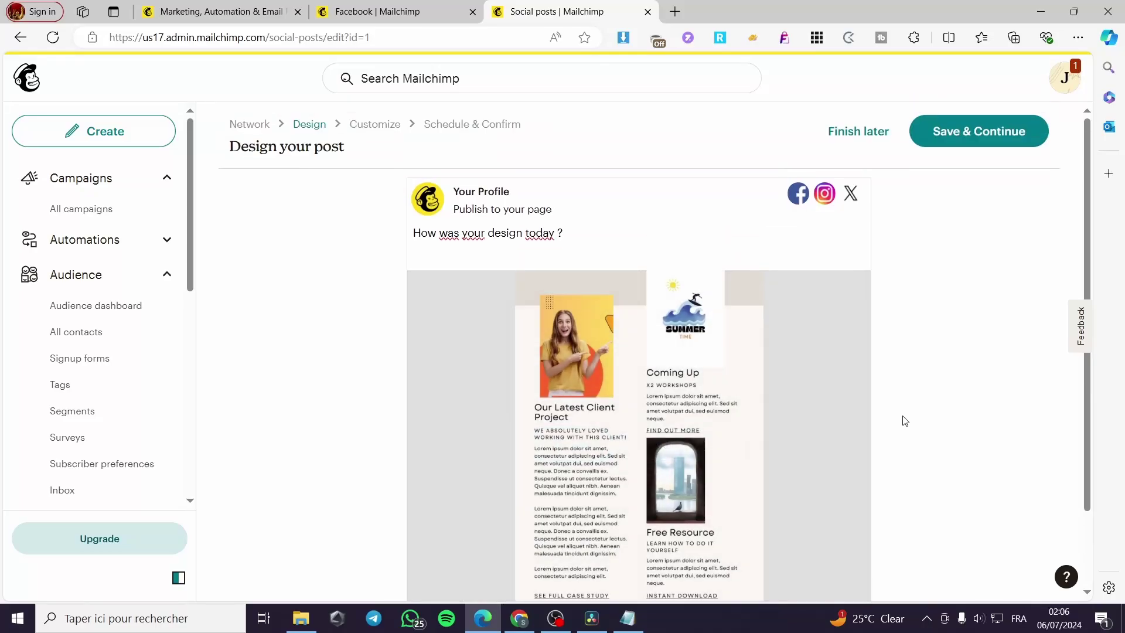
{"action": "right_click", "coordinate": [996, 132]}
{"action": "left_click", "coordinate": [979, 107]}
- Set the Facebook 'Publish to your page' target to the clothing shop page
{"action": "left_click", "coordinate": [977, 131]}
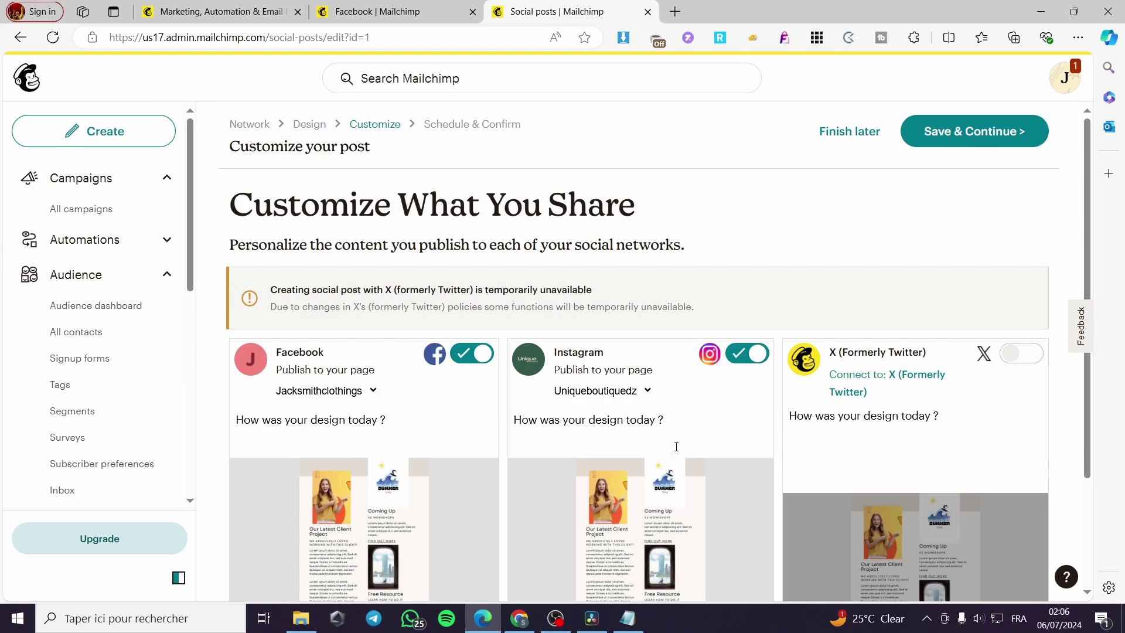
{"action": "scroll", "coordinate": [676, 447], "scroll_direction": "down", "scroll_amount": 1}
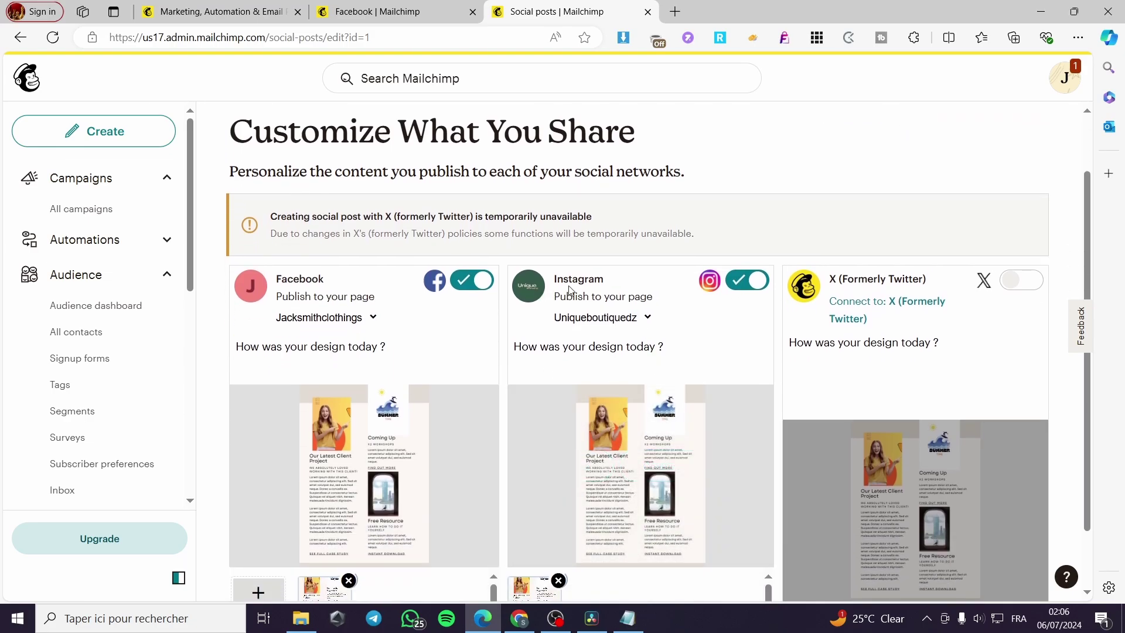
{"action": "double_click", "coordinate": [602, 280]}
{"action": "left_click", "coordinate": [485, 304]}
{"action": "left_click", "coordinate": [376, 309]}
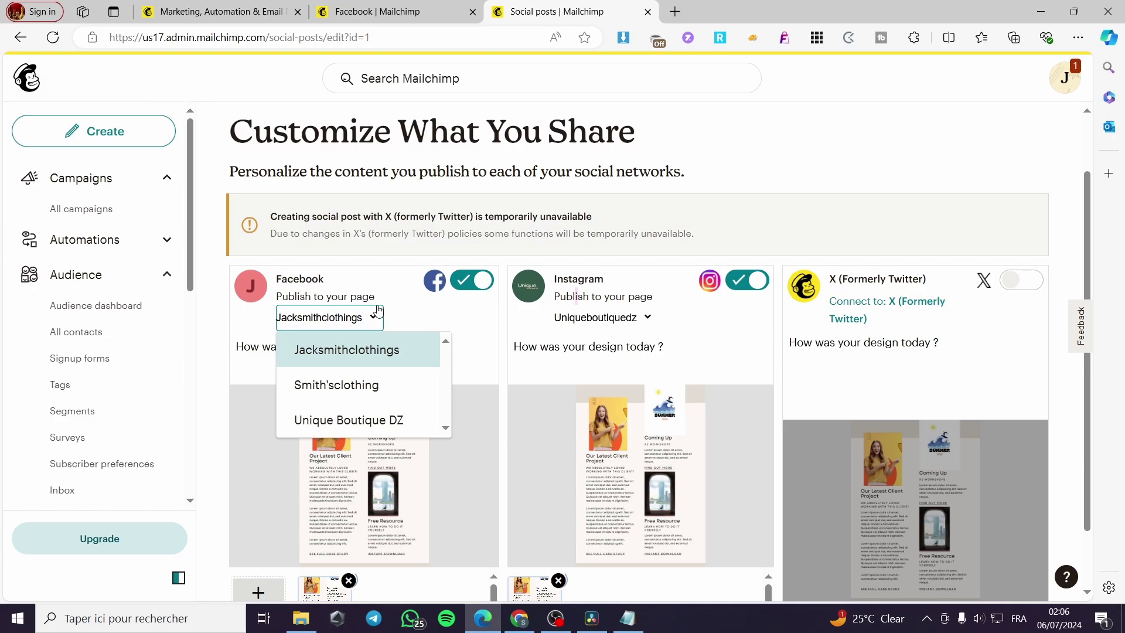
{"action": "left_click", "coordinate": [378, 311]}
{"action": "left_click", "coordinate": [378, 313]}
{"action": "left_click", "coordinate": [378, 321]}
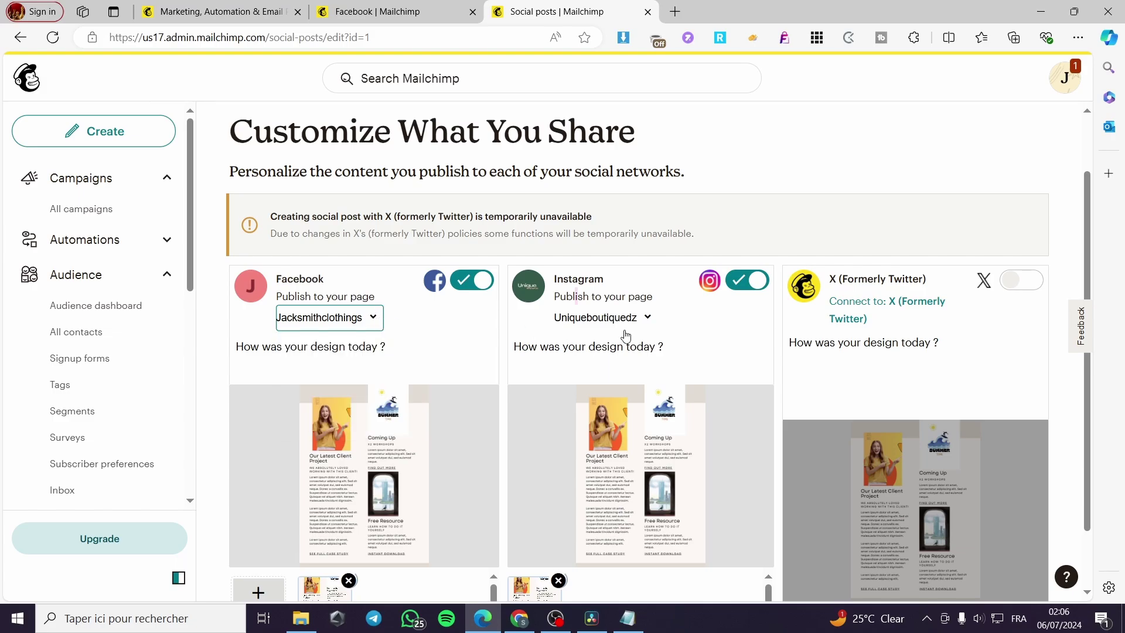
{"action": "left_click", "coordinate": [607, 319]}
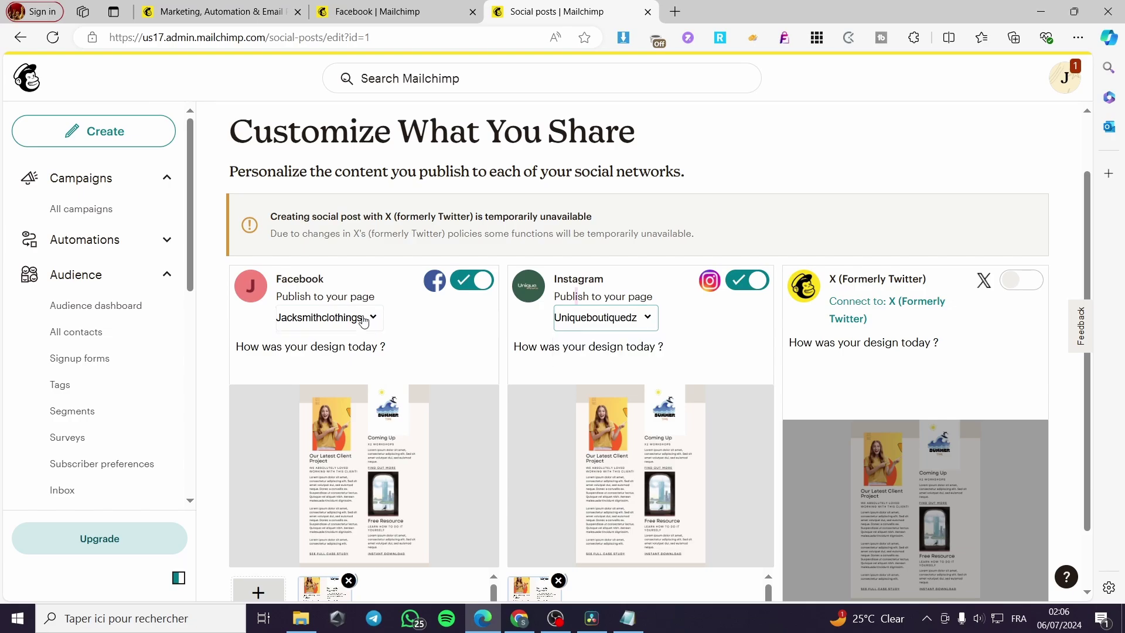
{"action": "left_click", "coordinate": [370, 319]}
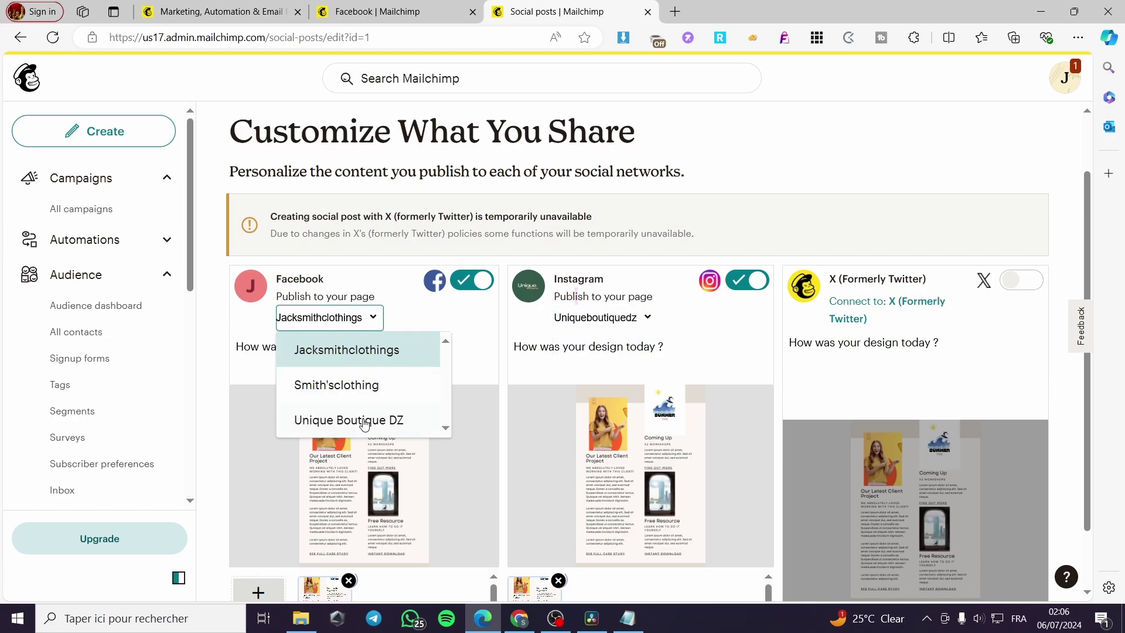
{"action": "left_click", "coordinate": [364, 390]}
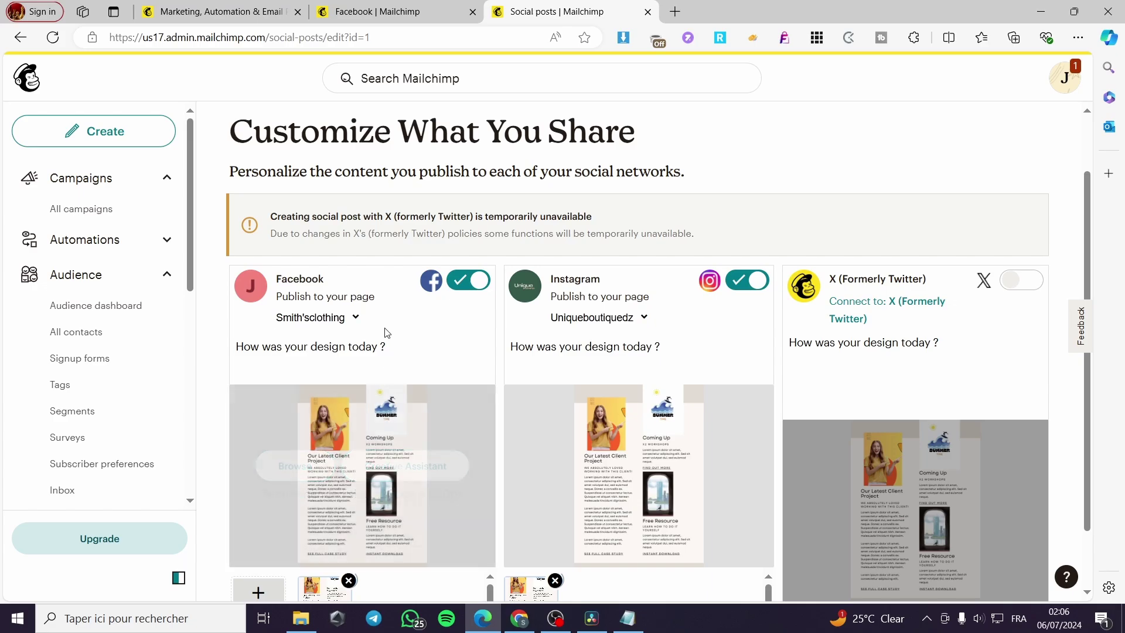
- Keep the boutique account as the Instagram publishing target
{"action": "left_click", "coordinate": [645, 318]}
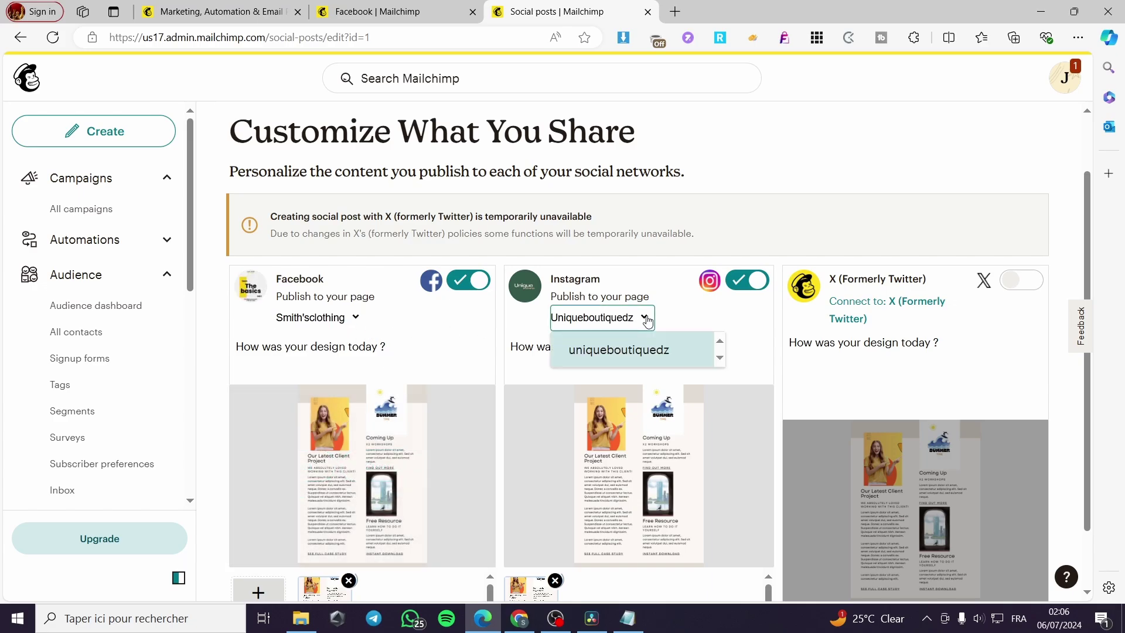
{"action": "left_click", "coordinate": [646, 318]}
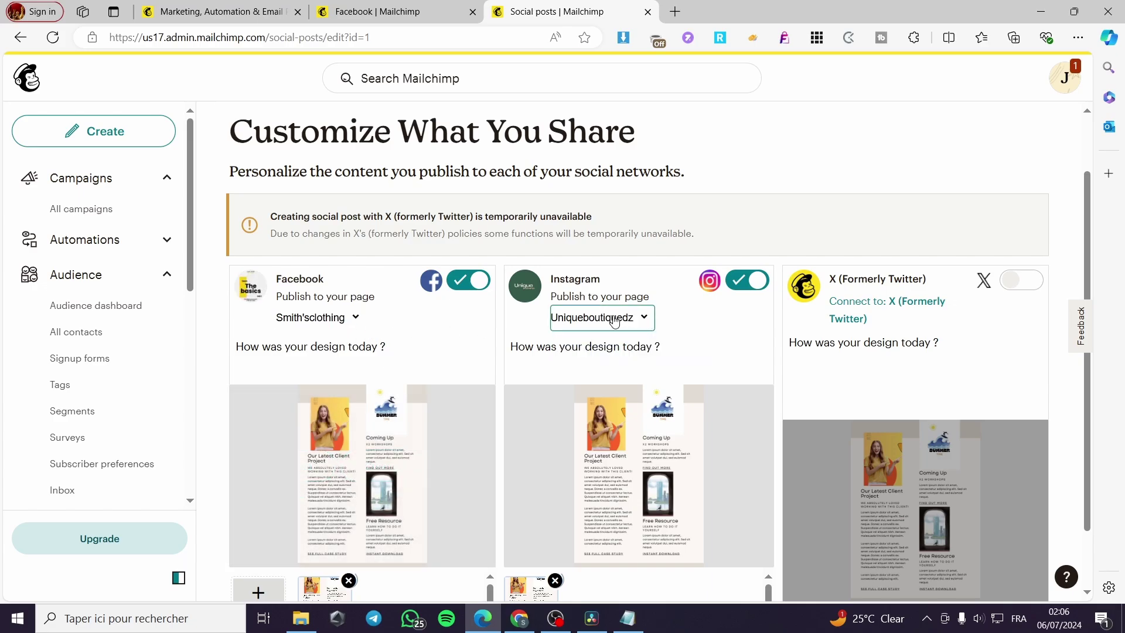
{"action": "scroll", "coordinate": [661, 328], "scroll_direction": "down", "scroll_amount": 1}
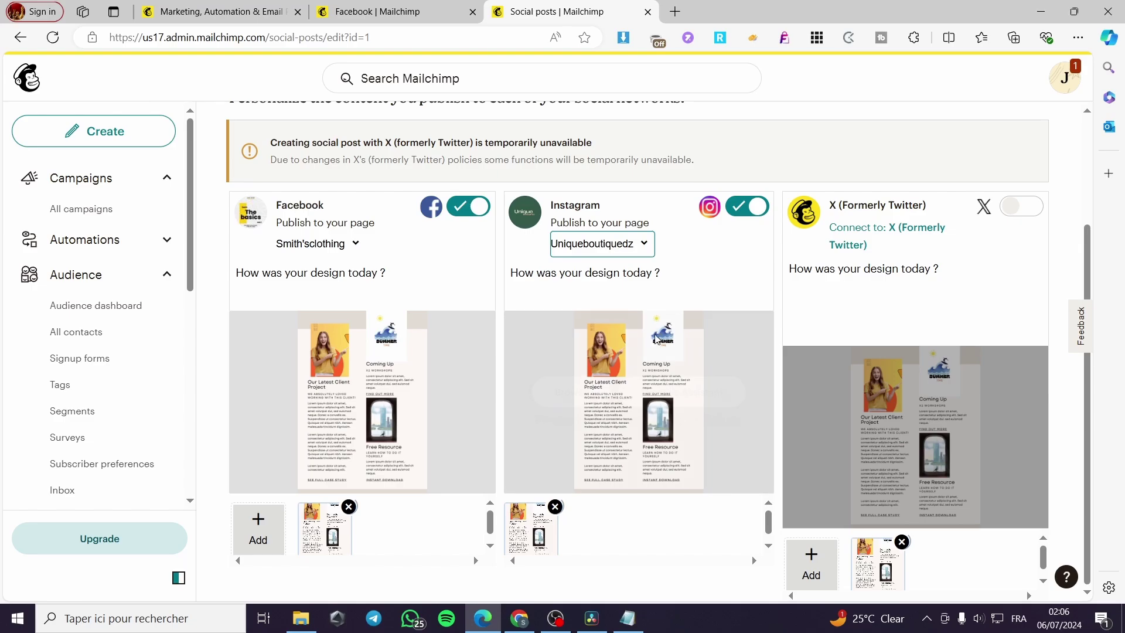
{"action": "scroll", "coordinate": [558, 484], "scroll_direction": "up", "scroll_amount": 2}
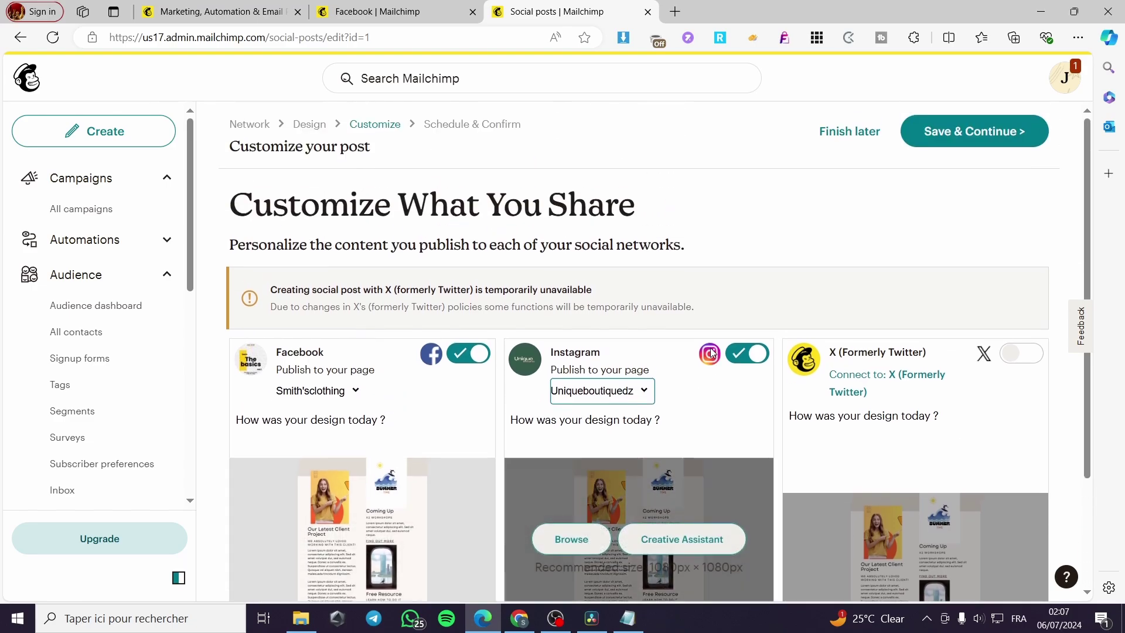
- Continue to the confirm step and choose Schedule instead of publishing the post 'test' now
{"action": "left_click", "coordinate": [971, 132]}
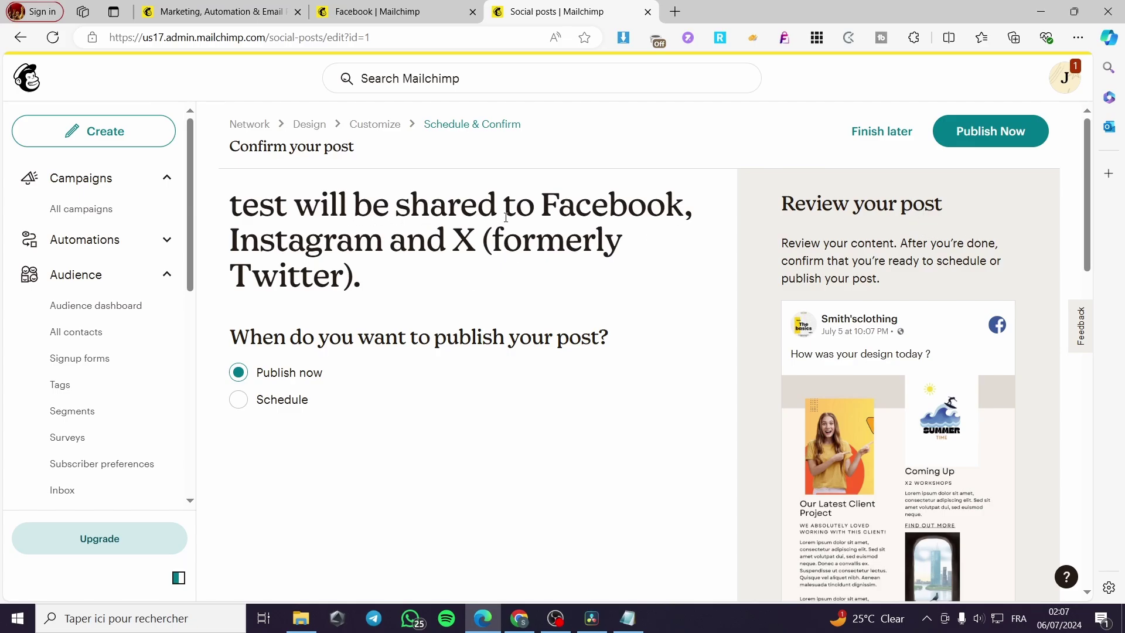
{"action": "left_click_drag", "start_coordinate": [287, 216], "coordinate": [230, 215]}
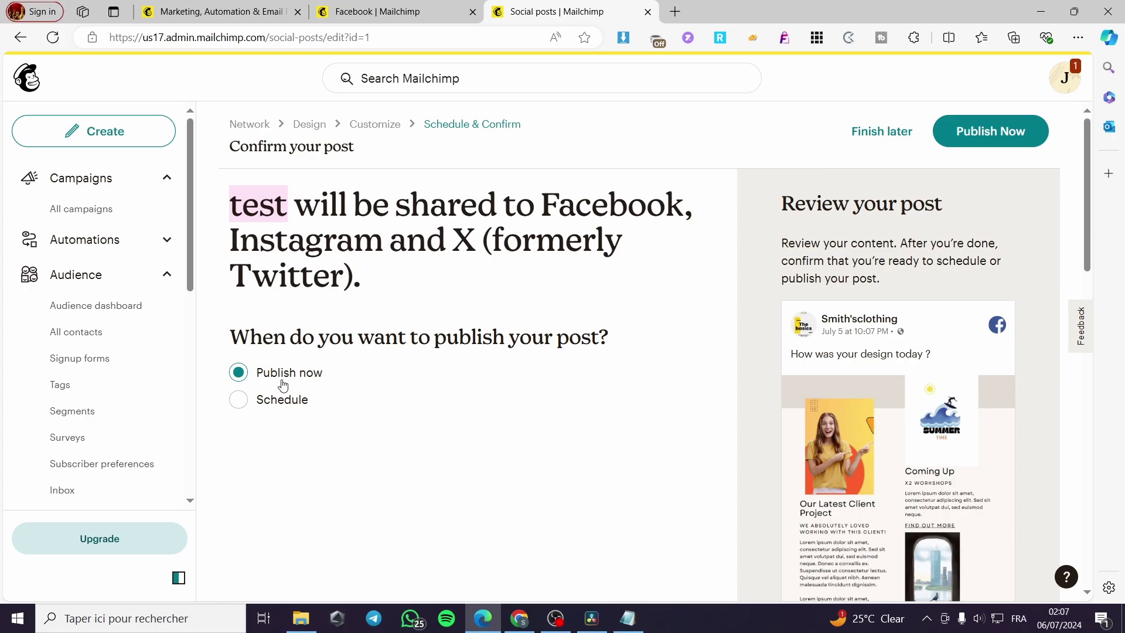
{"action": "left_click", "coordinate": [249, 404]}
{"action": "scroll", "coordinate": [338, 405], "scroll_direction": "down", "scroll_amount": 2}
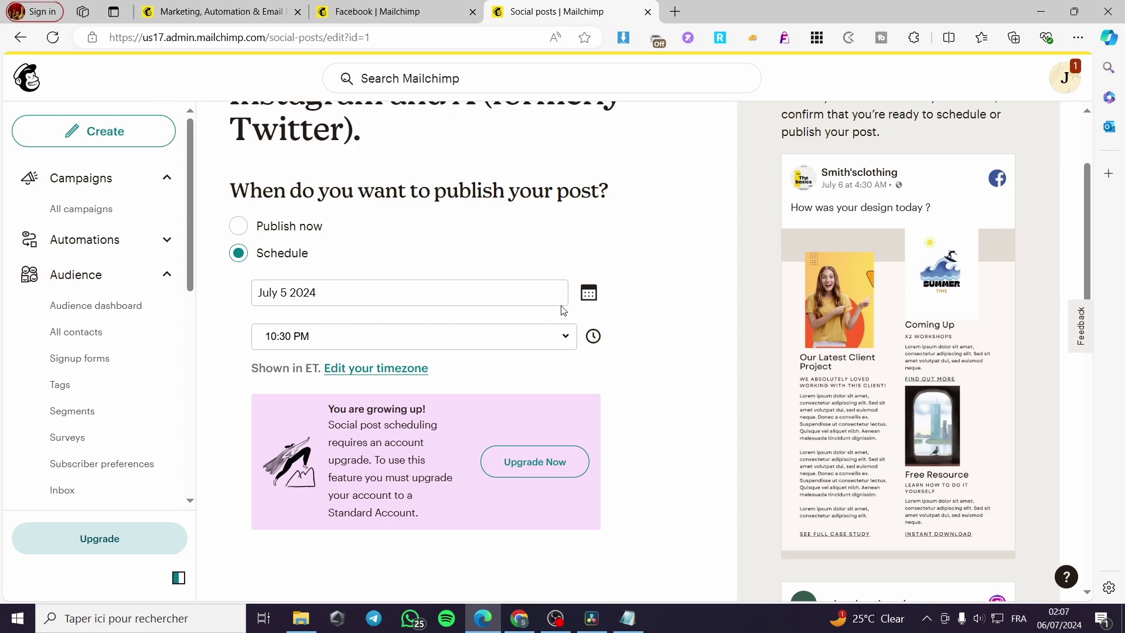
- Set the scheduled publish date to July 10 2024 at 10:30 AM
{"action": "left_click", "coordinate": [596, 295]}
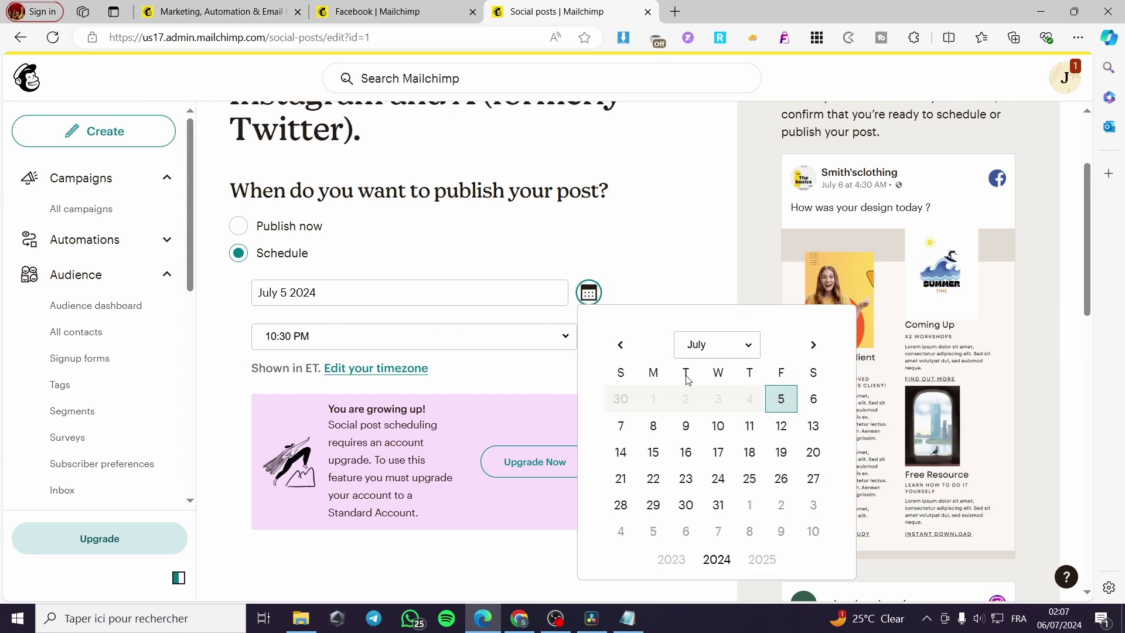
{"action": "left_click", "coordinate": [718, 426]}
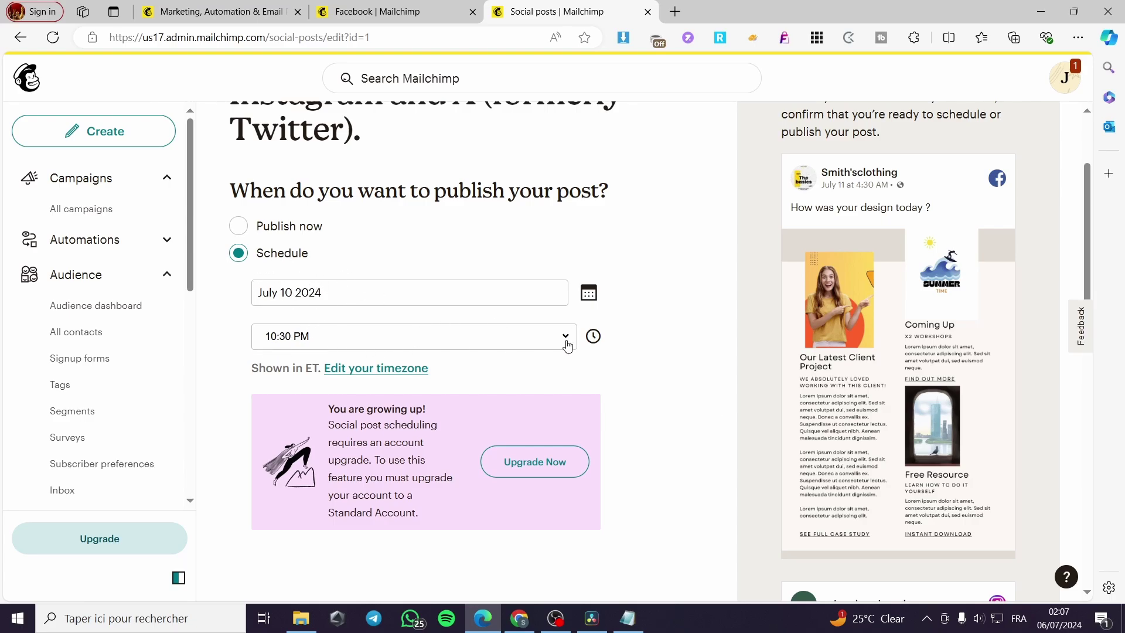
{"action": "left_click", "coordinate": [371, 340]}
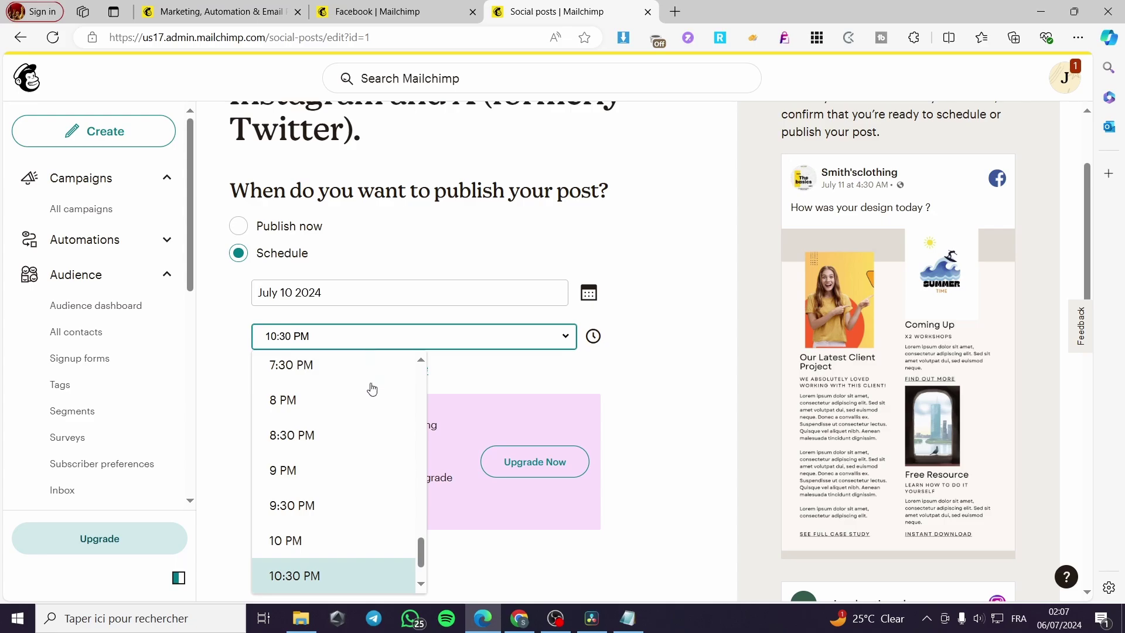
{"action": "left_click_drag", "start_coordinate": [422, 551], "coordinate": [402, 365]}
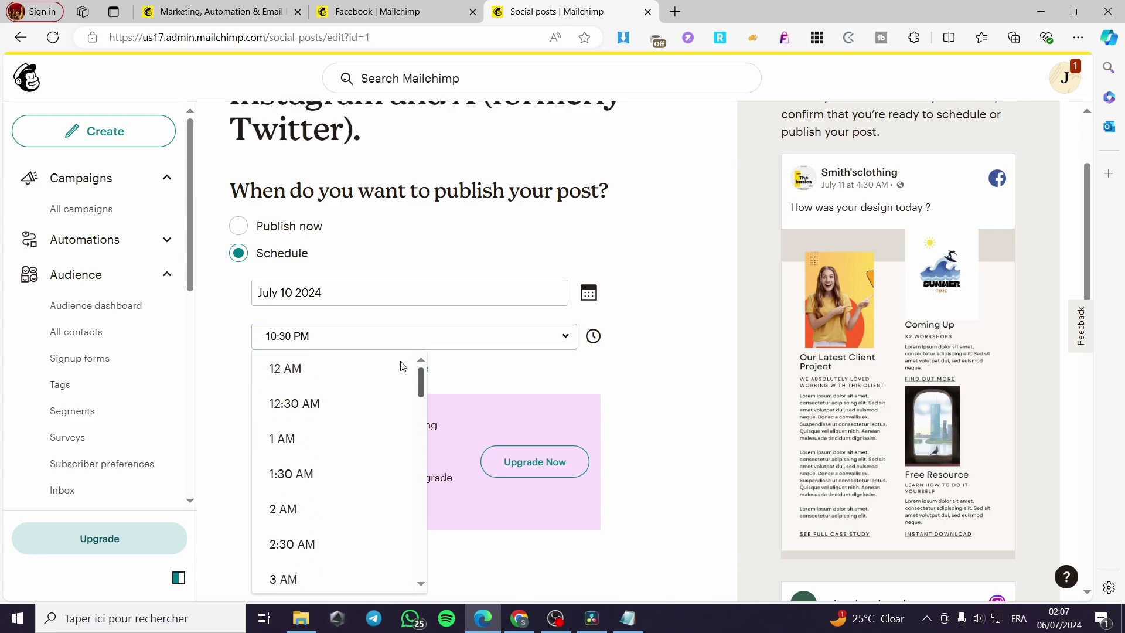
{"action": "scroll", "coordinate": [369, 434], "scroll_direction": "down", "scroll_amount": 2}
{"action": "scroll", "coordinate": [367, 432], "scroll_direction": "down", "scroll_amount": 5}
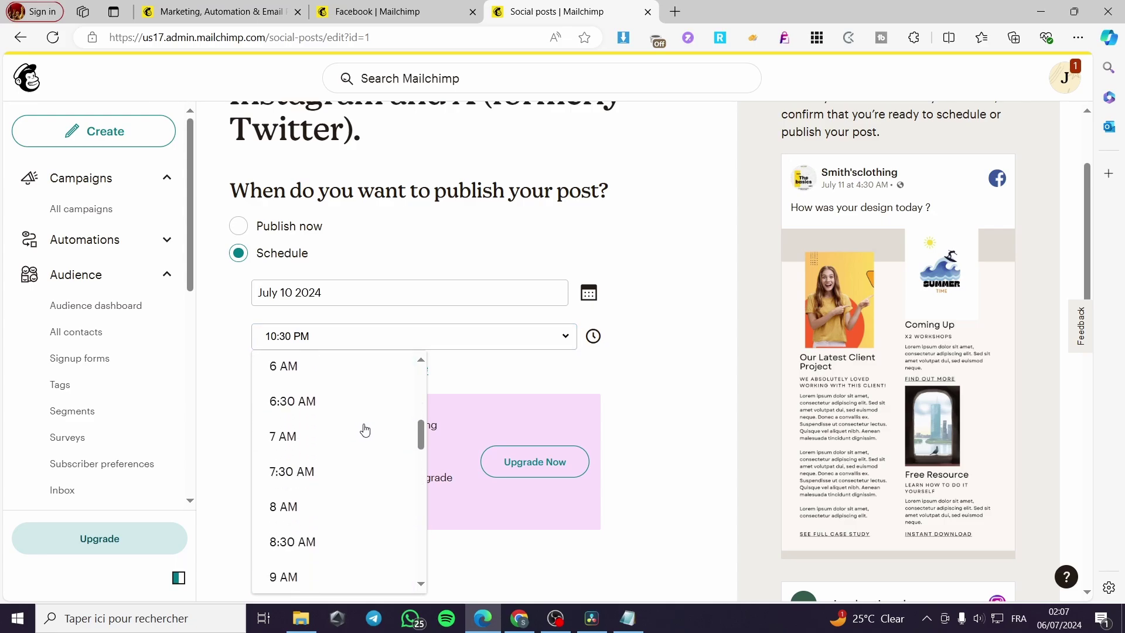
{"action": "scroll", "coordinate": [363, 430], "scroll_direction": "down", "scroll_amount": 2}
{"action": "scroll", "coordinate": [333, 478], "scroll_direction": "down", "scroll_amount": 3}
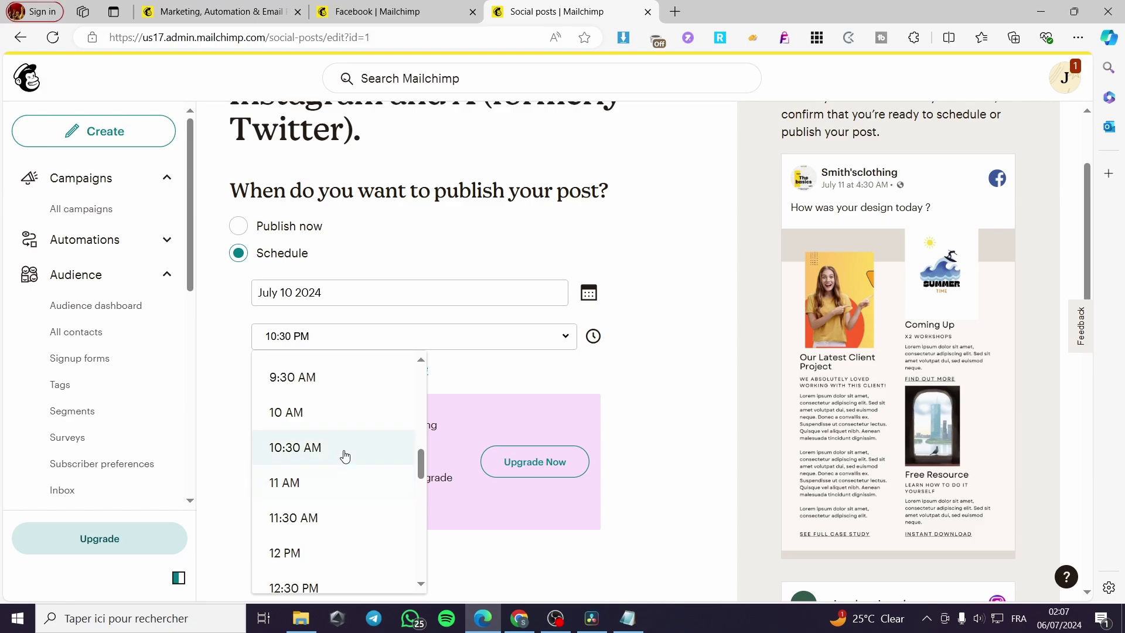
{"action": "left_click", "coordinate": [321, 452]}
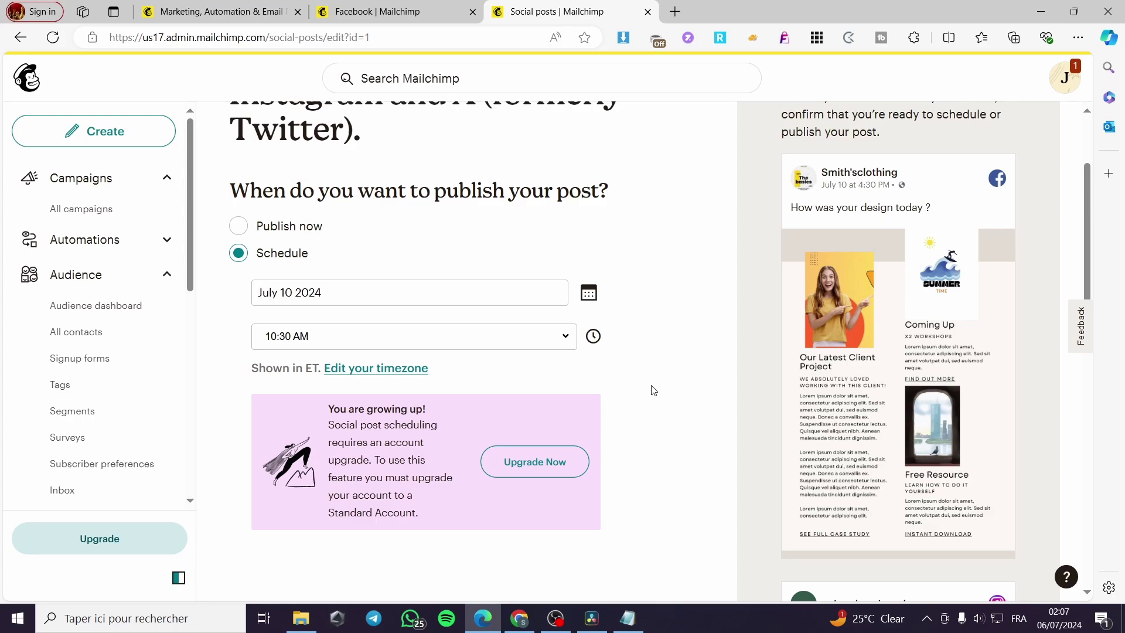
- Switch the post back to Publish now and collapse the Integrations links in the sidebar
{"action": "scroll", "coordinate": [659, 416], "scroll_direction": "down", "scroll_amount": 9}
{"action": "scroll", "coordinate": [702, 431], "scroll_direction": "up", "scroll_amount": 12}
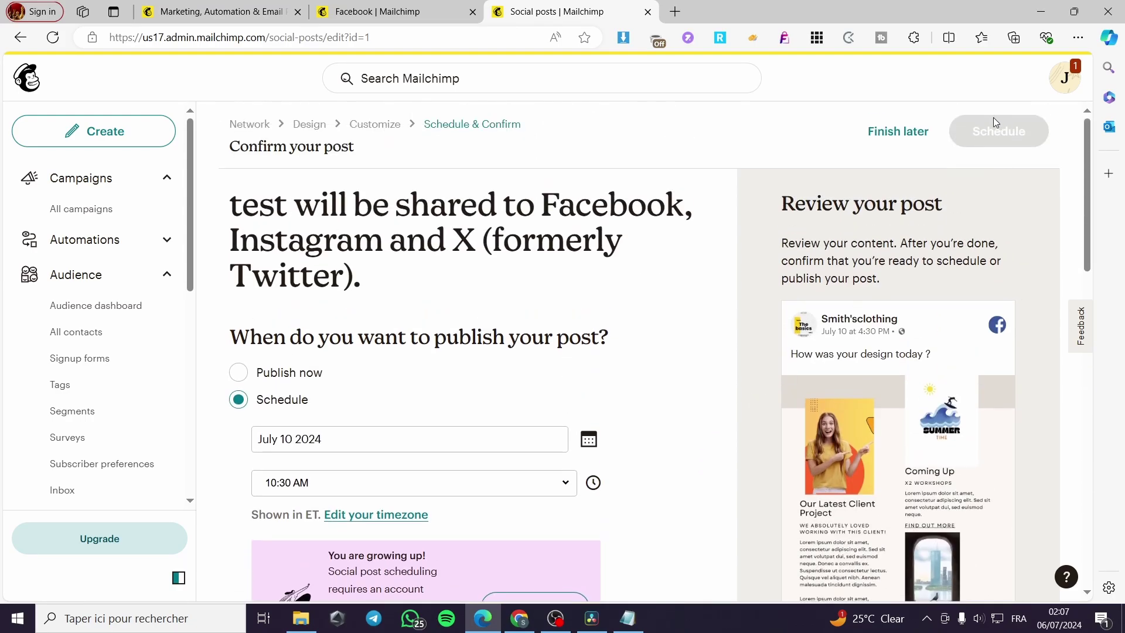
{"action": "left_click", "coordinate": [300, 378]}
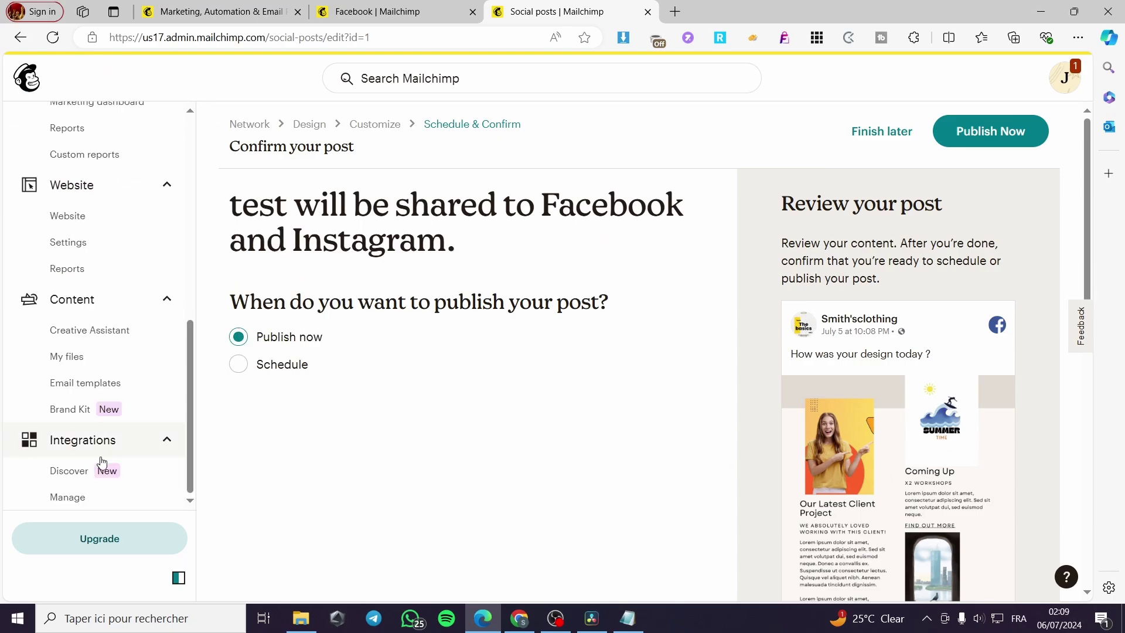
{"action": "left_click", "coordinate": [14, 447]}
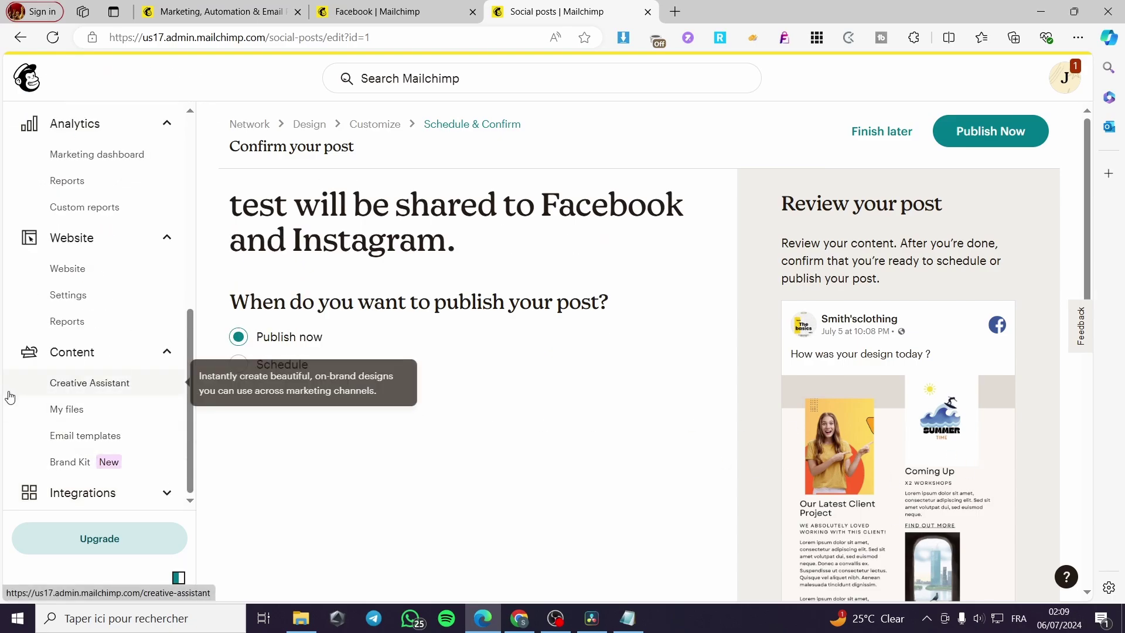
- Go to the Integrations Discover page
{"action": "left_click", "coordinate": [61, 495]}
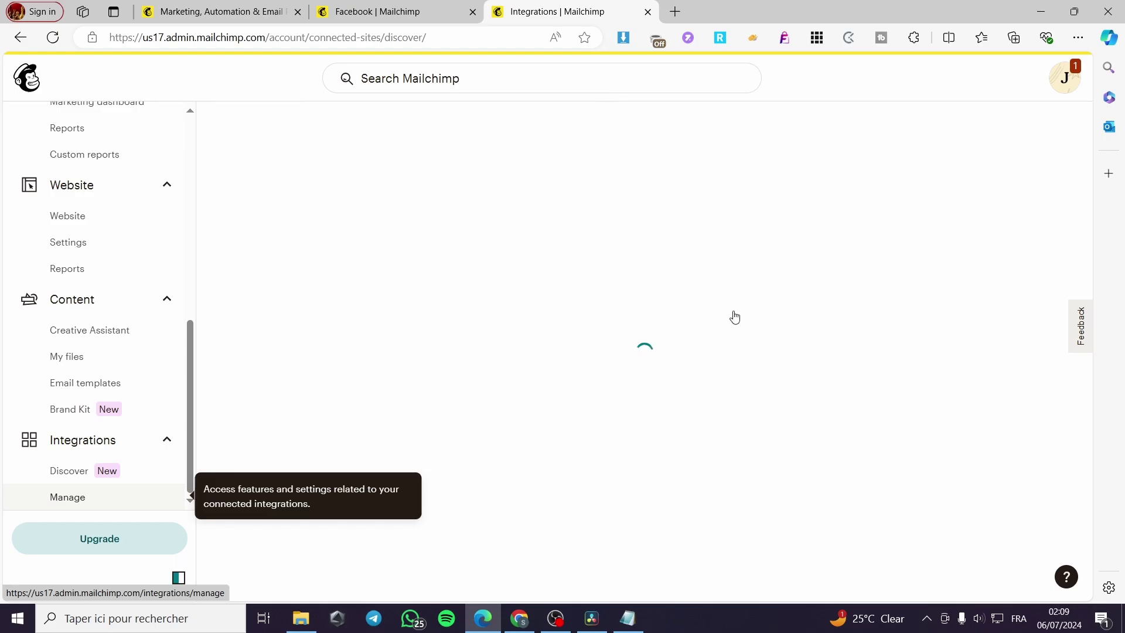
{"action": "scroll", "coordinate": [1006, 368], "scroll_direction": "down", "scroll_amount": 3}
{"action": "scroll", "coordinate": [1005, 368], "scroll_direction": "down", "scroll_amount": 5}
{"action": "scroll", "coordinate": [656, 432], "scroll_direction": "up", "scroll_amount": 7}
{"action": "scroll", "coordinate": [655, 432], "scroll_direction": "up", "scroll_amount": 2}
- Search integrations for 'instagram' and open the Instagram Content Blocks card
{"action": "left_click", "coordinate": [614, 234]}
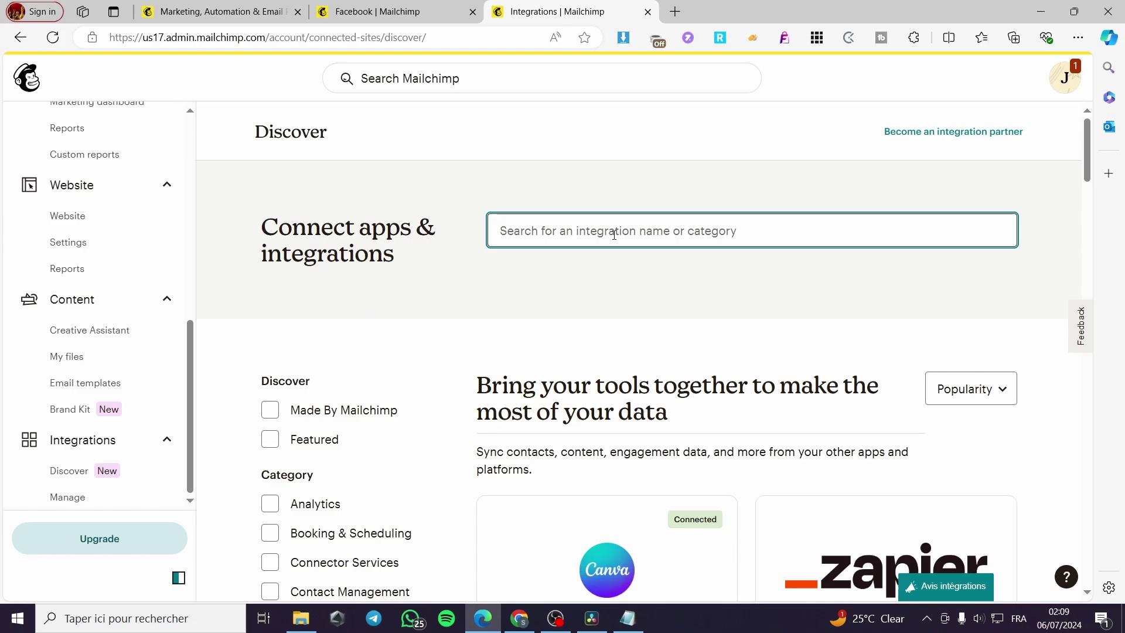
{"action": "type", "text": "i"}
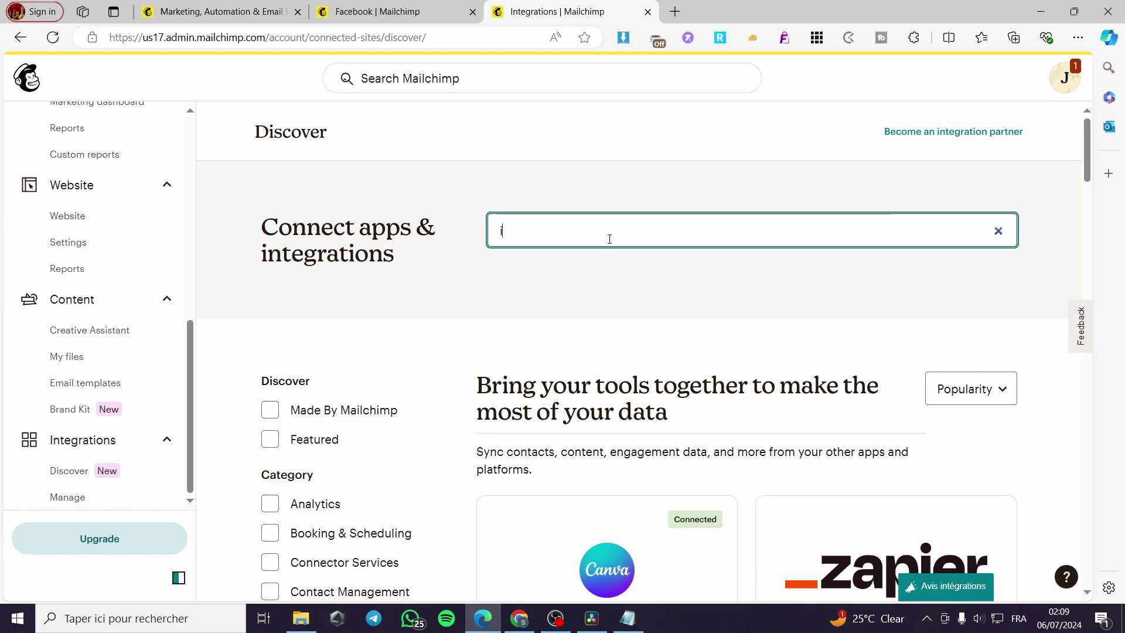
{"action": "type", "text": "nstagral"}
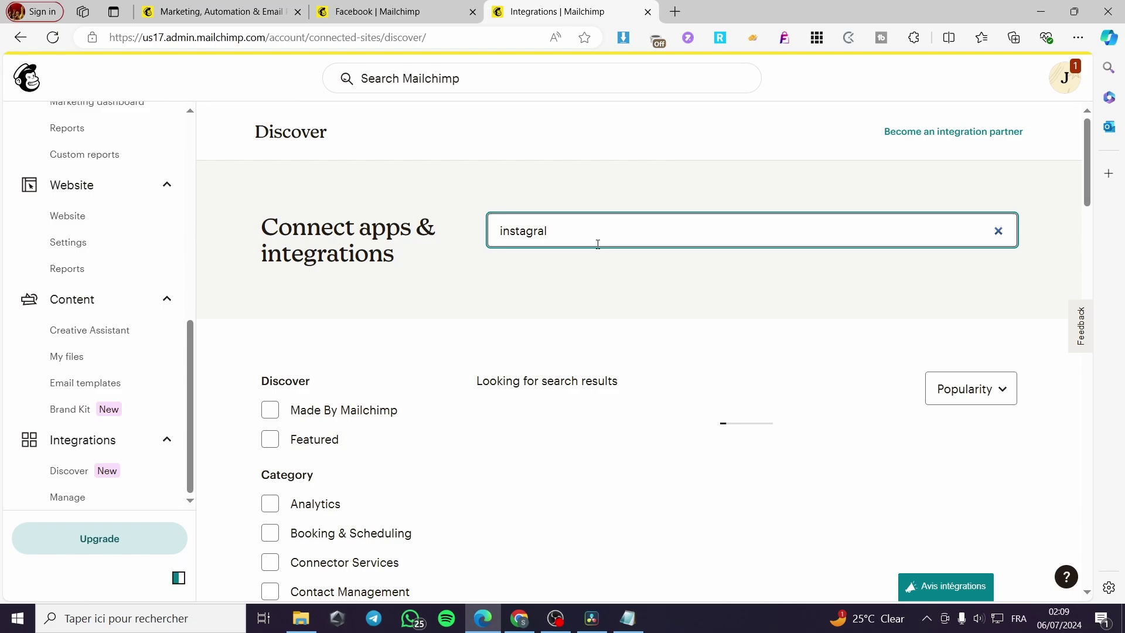
{"action": "key", "text": "BackSpace"}
{"action": "scroll", "coordinate": [582, 414], "scroll_direction": "down", "scroll_amount": 2}
{"action": "scroll", "coordinate": [648, 359], "scroll_direction": "down", "scroll_amount": 7}
{"action": "scroll", "coordinate": [847, 321], "scroll_direction": "up", "scroll_amount": 1}
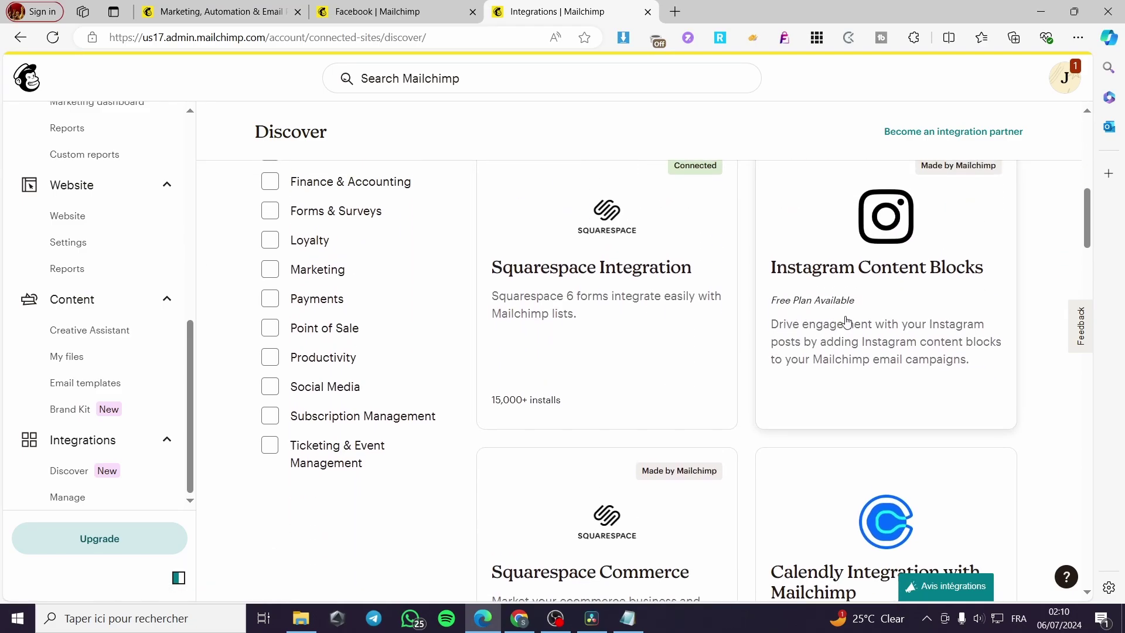
{"action": "left_click", "coordinate": [908, 278]}
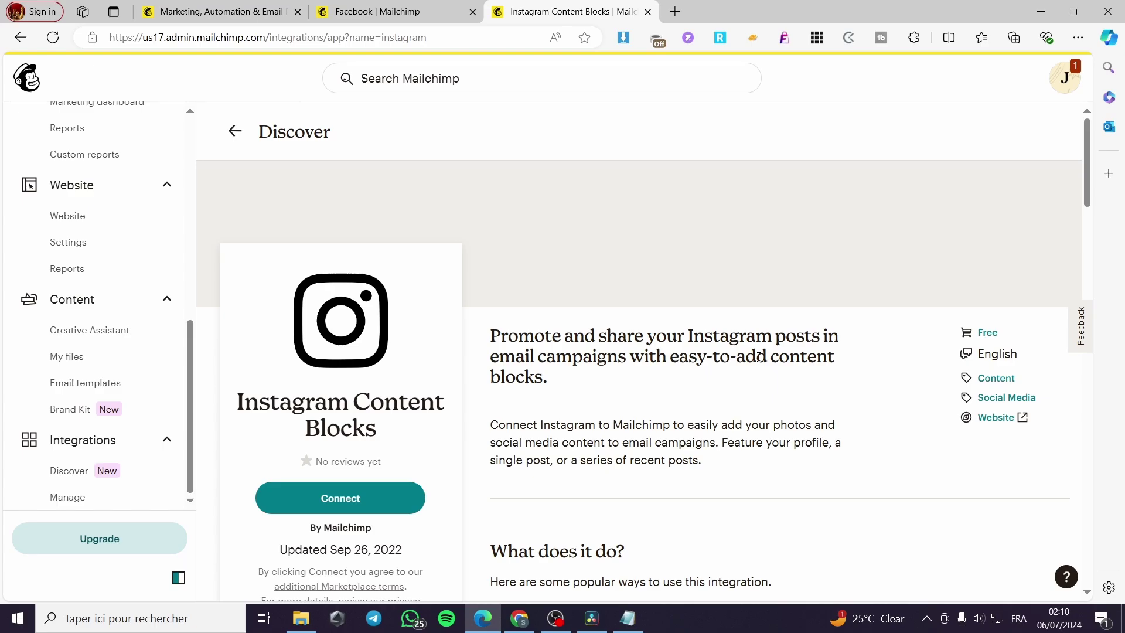
- Scroll through the Instagram Content Blocks page to review its prerequisites
{"action": "scroll", "coordinate": [750, 504], "scroll_direction": "down", "scroll_amount": 5}
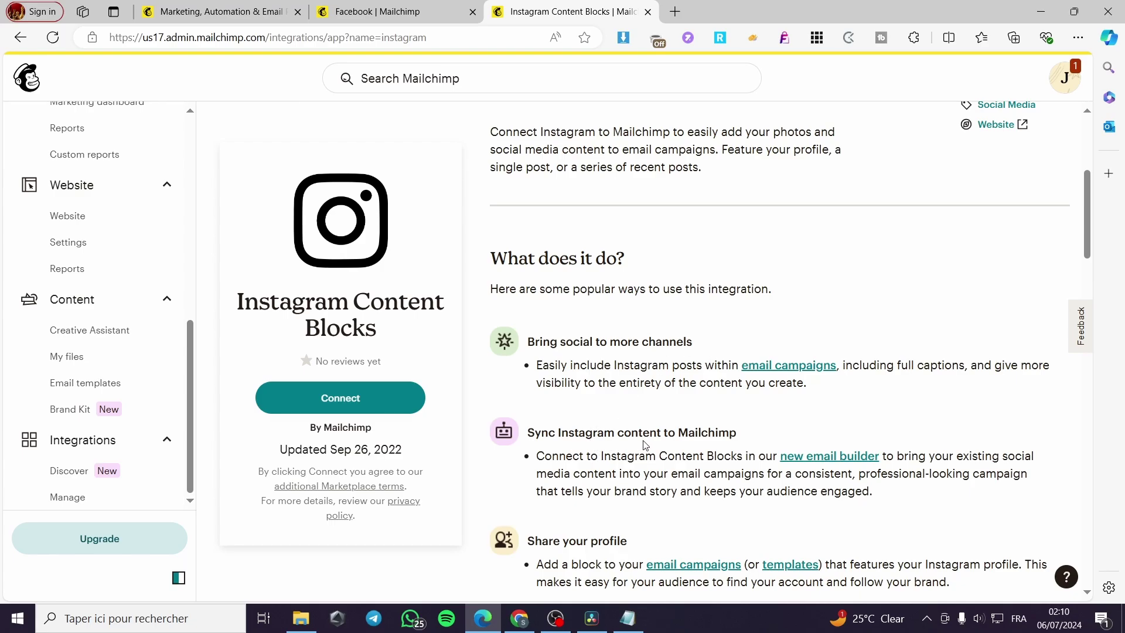
{"action": "scroll", "coordinate": [835, 432], "scroll_direction": "down", "scroll_amount": 7}
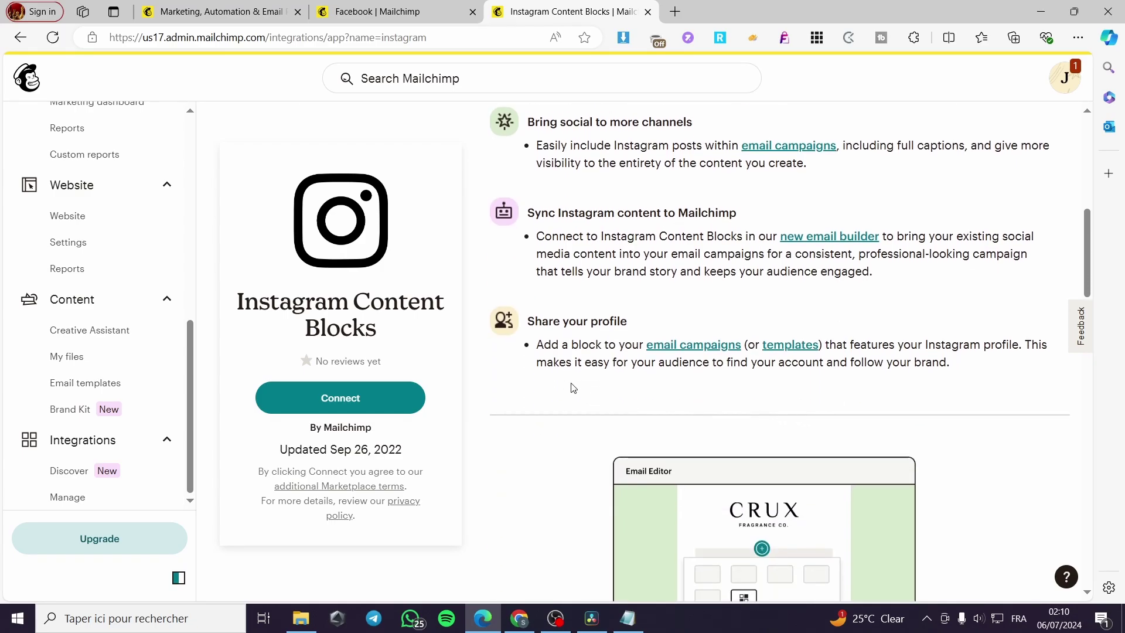
{"action": "scroll", "coordinate": [817, 394], "scroll_direction": "down", "scroll_amount": 3}
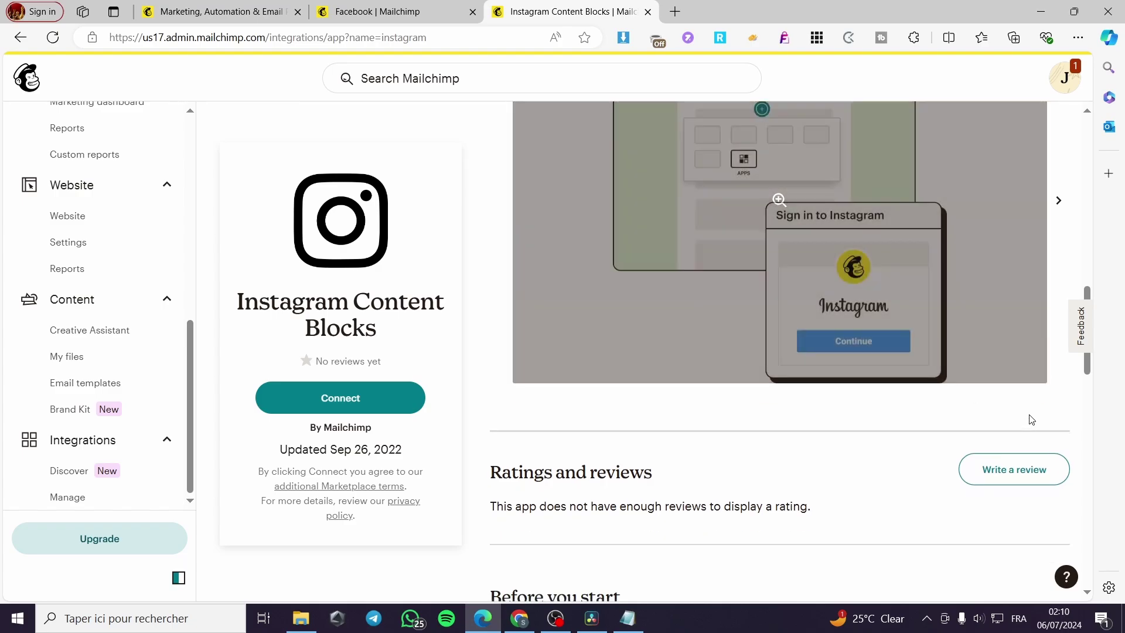
{"action": "scroll", "coordinate": [815, 295], "scroll_direction": "up", "scroll_amount": 2}
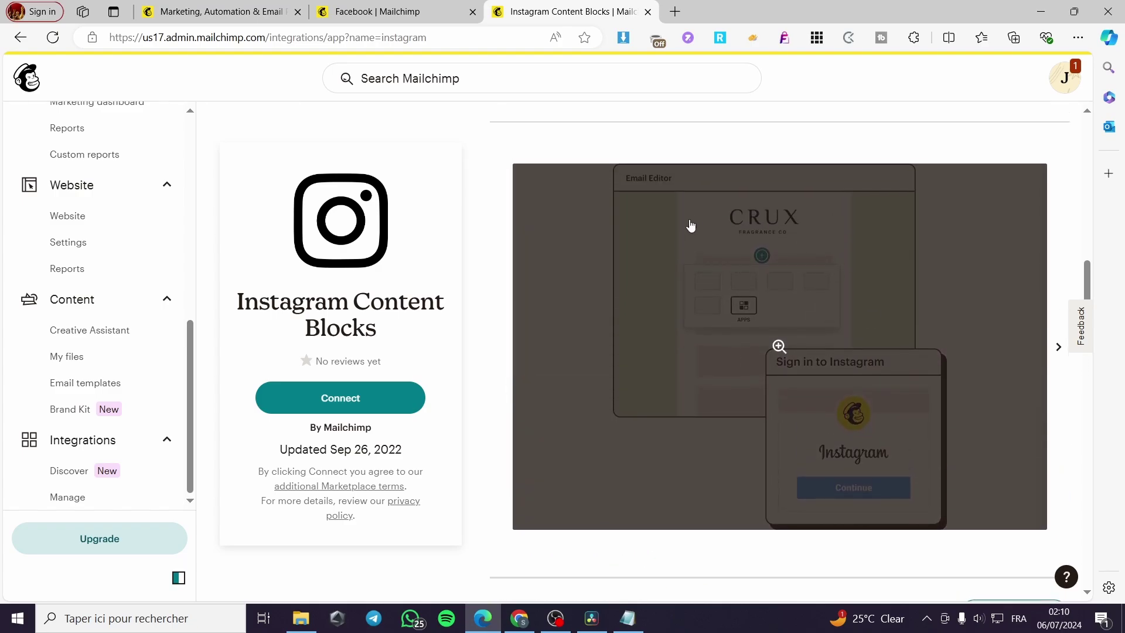
{"action": "scroll", "coordinate": [871, 375], "scroll_direction": "down", "scroll_amount": 3}
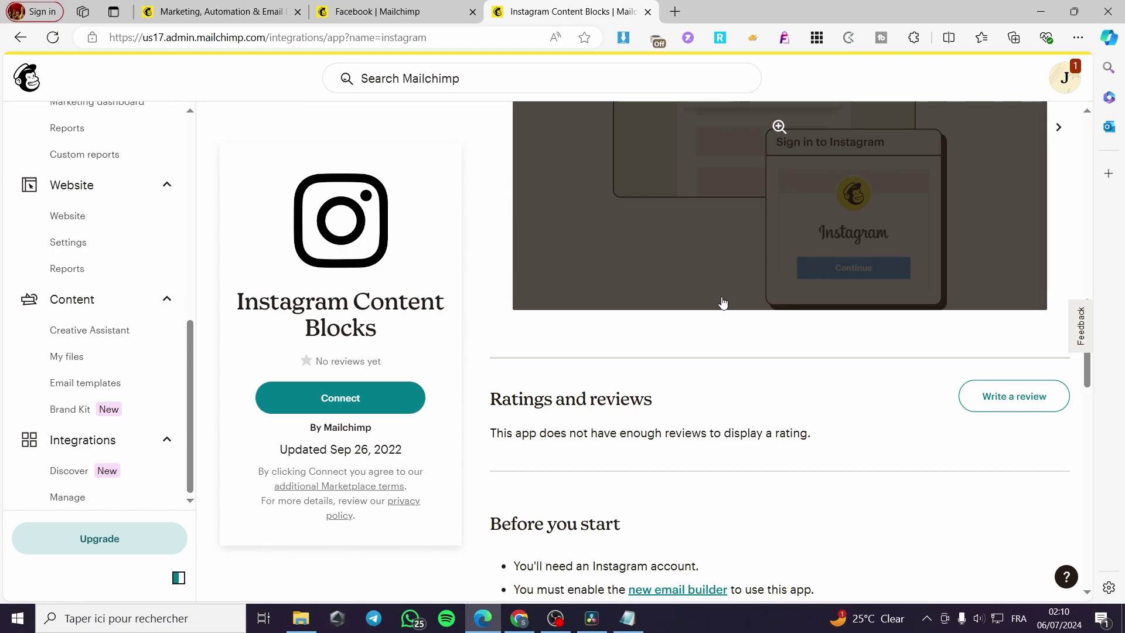
{"action": "scroll", "coordinate": [726, 309], "scroll_direction": "down", "scroll_amount": 2}
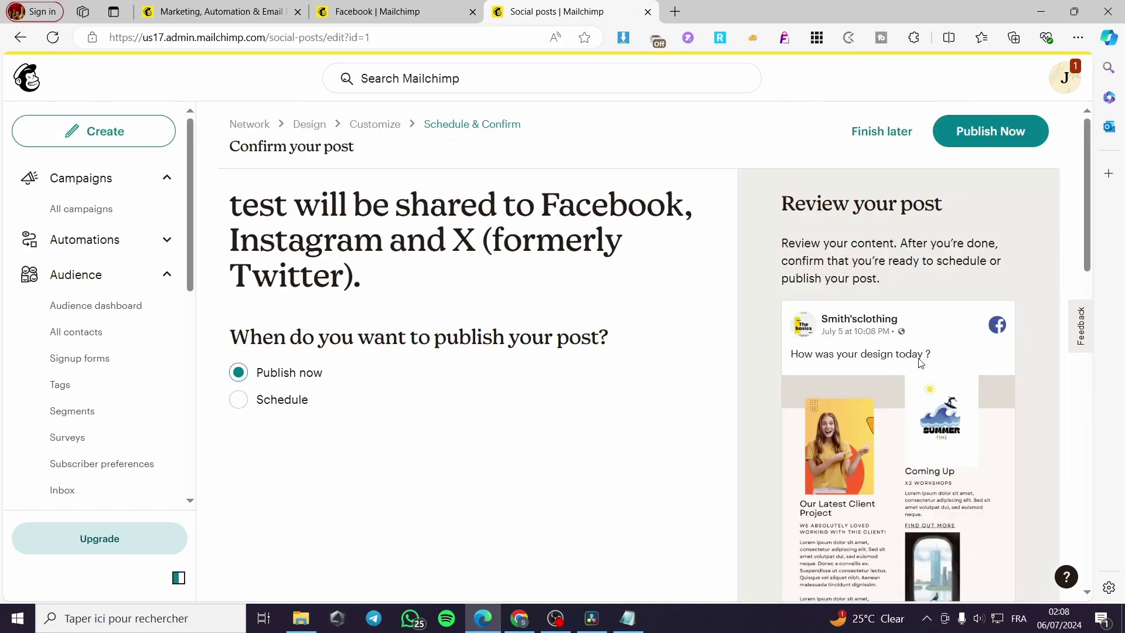